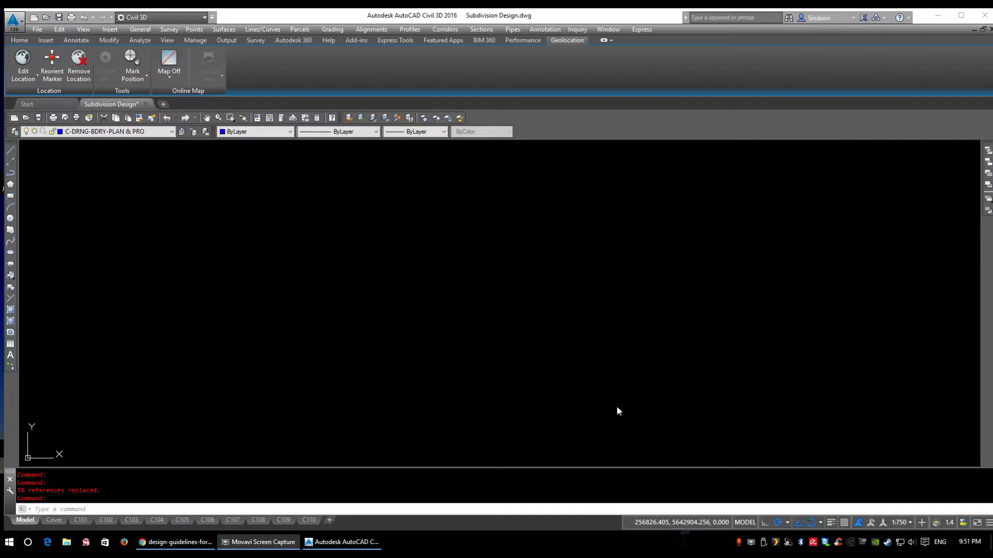
- Start a new network parts list from Pipes > Parts List and name it Sanitary 2
click(525, 20)
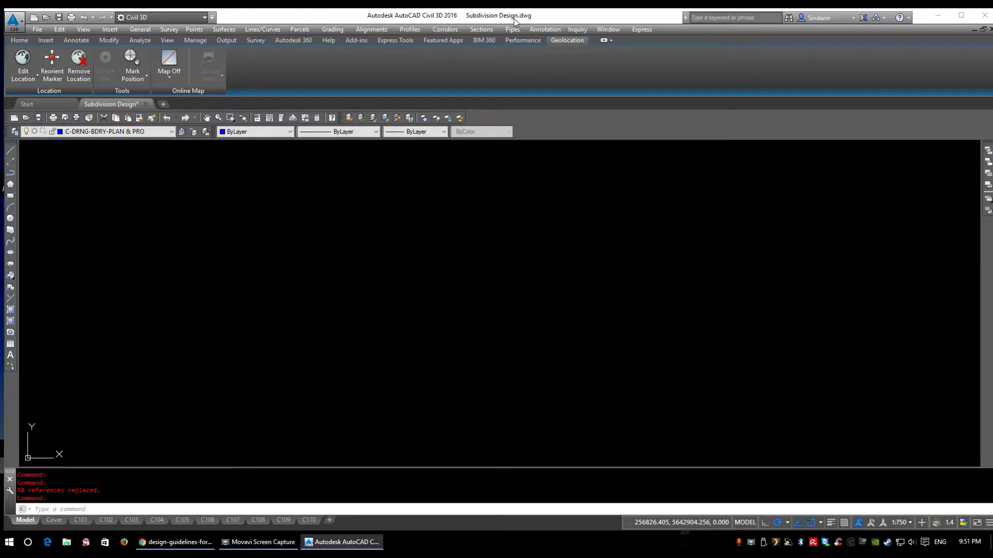
mouse_move(498, 17)
mouse_down()
mouse_move(523, 23)
mouse_move(496, 19)
mouse_move(510, 18)
mouse_up()
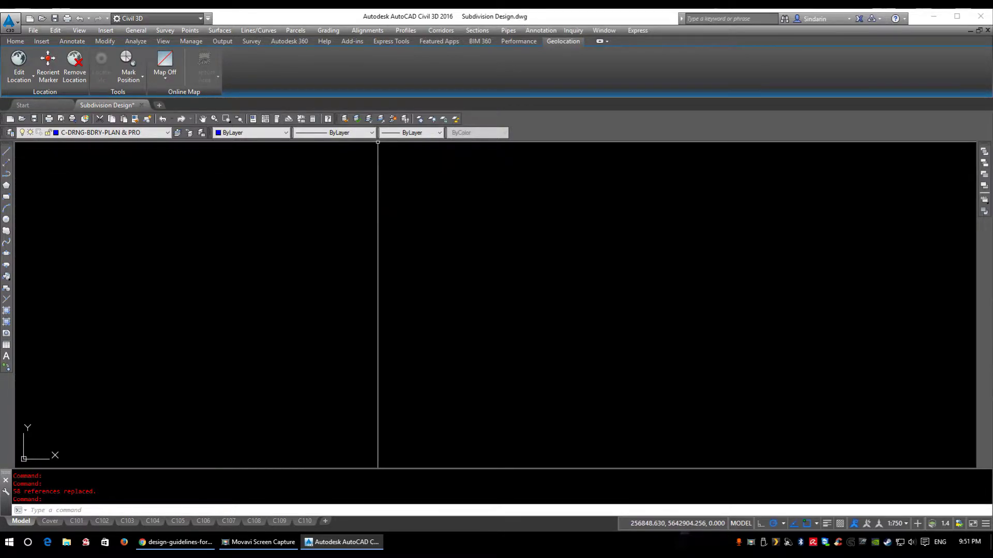
click(509, 31)
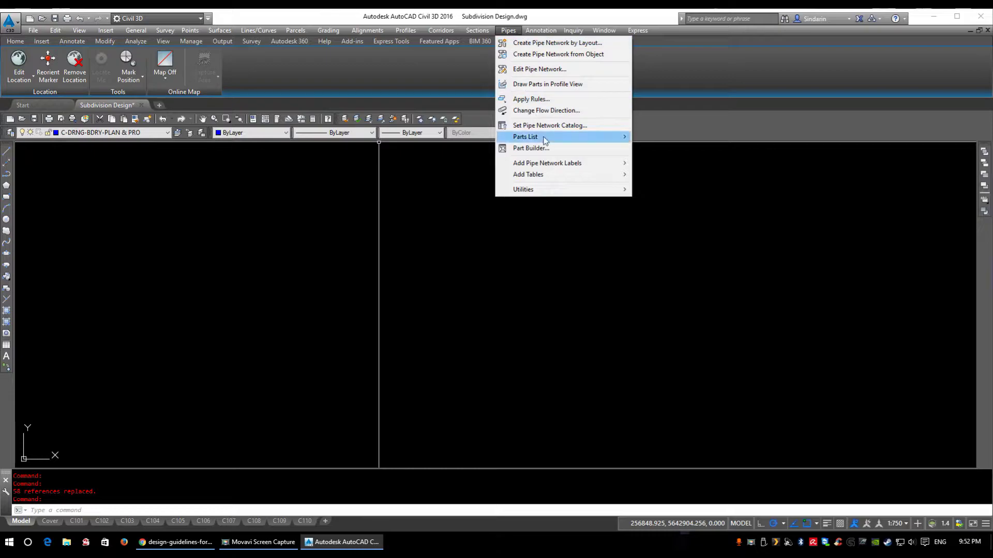
mouse_move(545, 139)
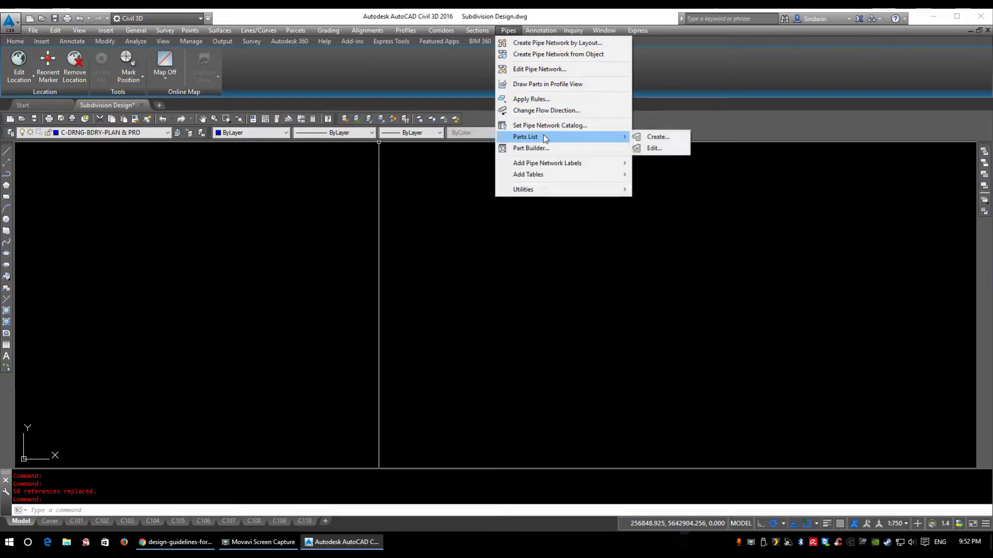
click(650, 141)
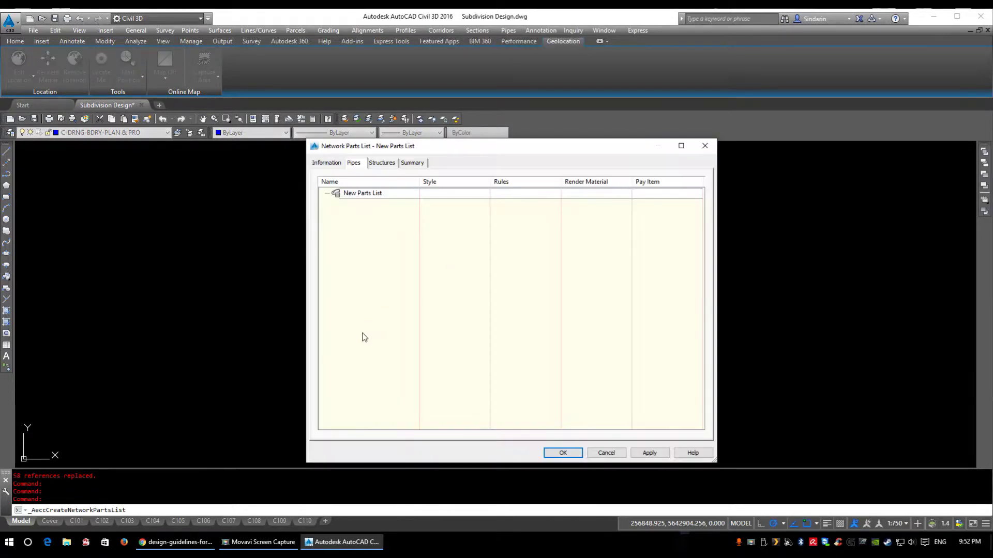
click(337, 164)
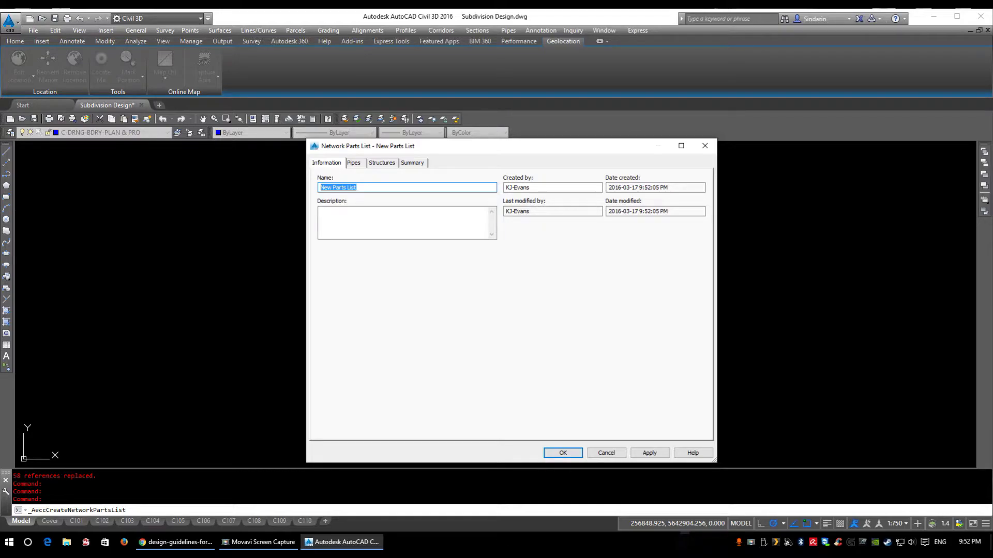
text(Sanitary)
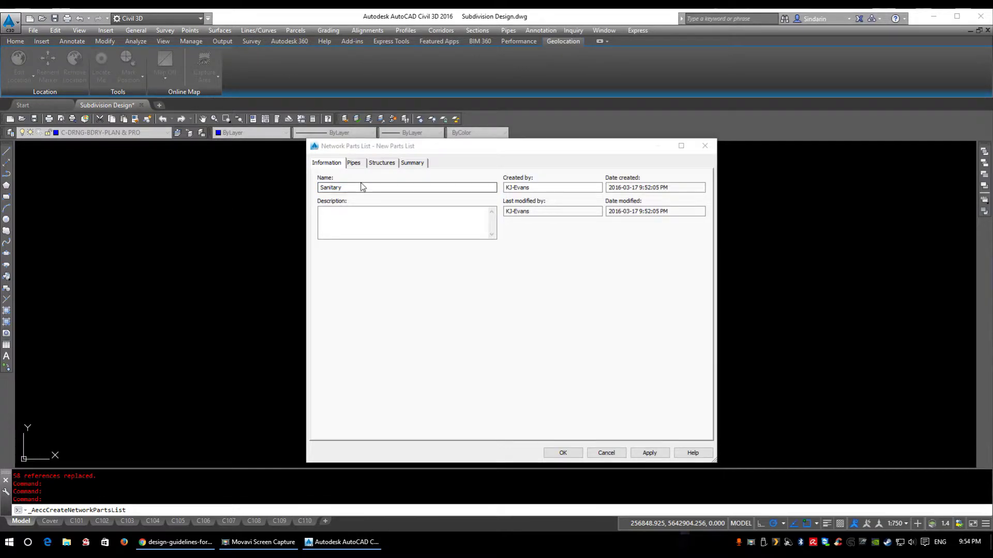
click(361, 189)
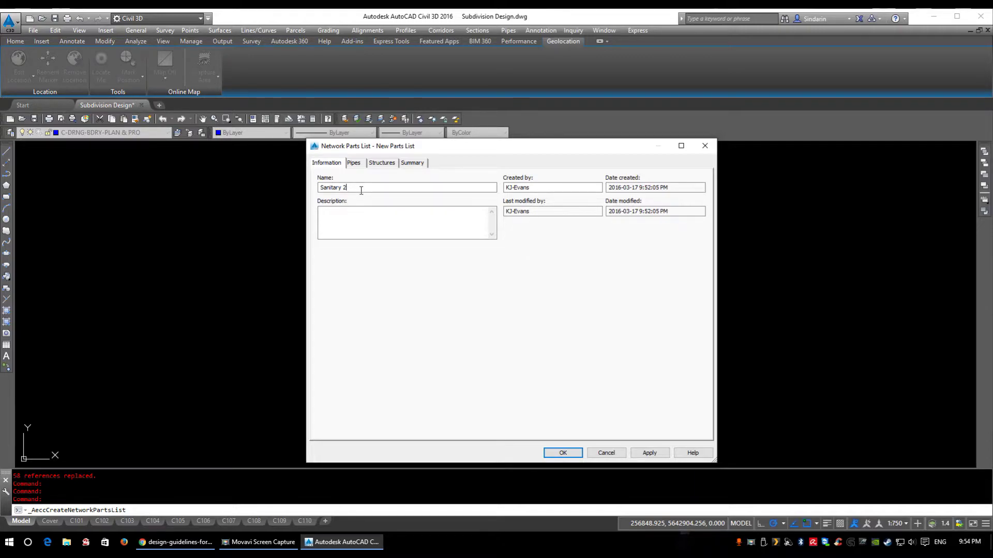
- Browse the pipe catalog groups and tick the PVC Pipe SI family for the list's pipes
click(352, 166)
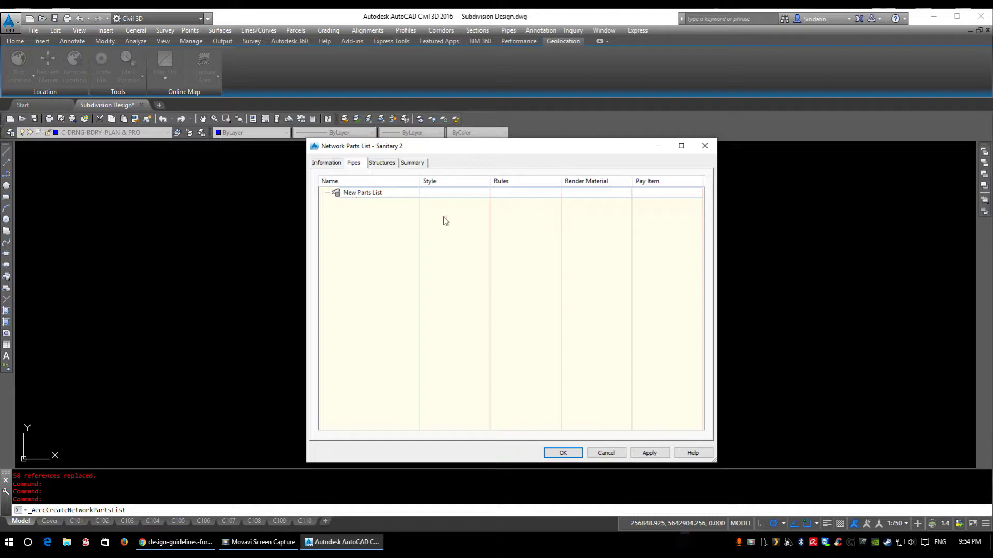
right_click(365, 194)
click(391, 201)
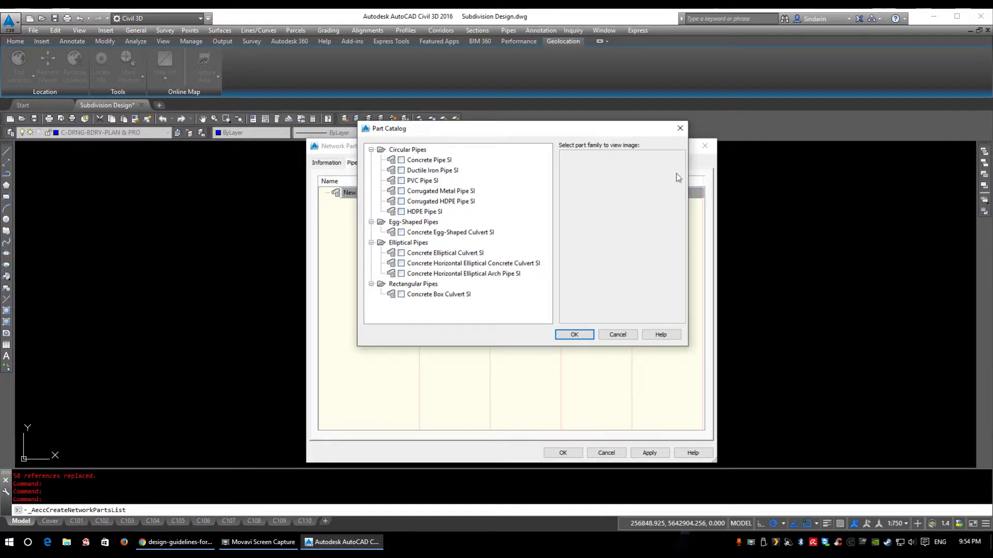
click(411, 151)
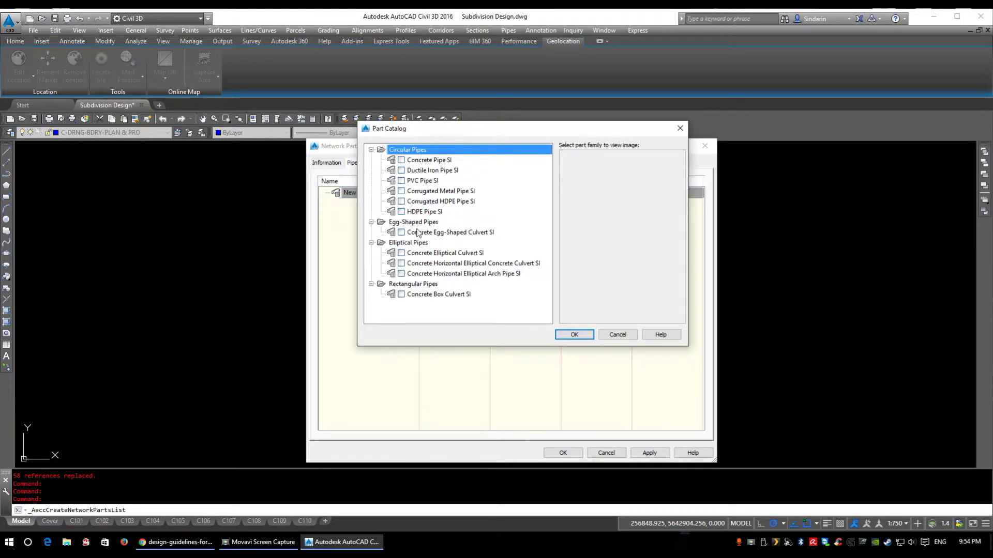
click(418, 223)
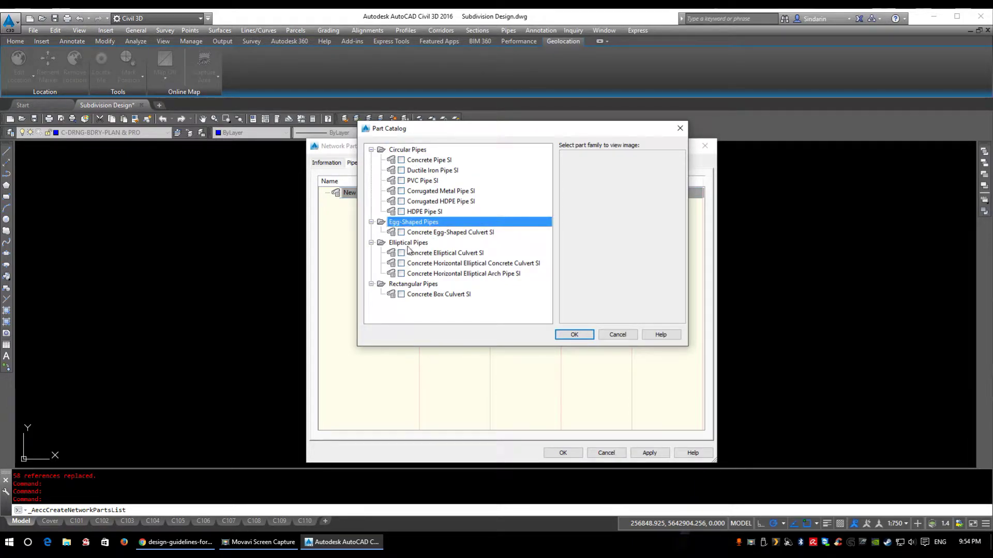
click(409, 246)
click(418, 285)
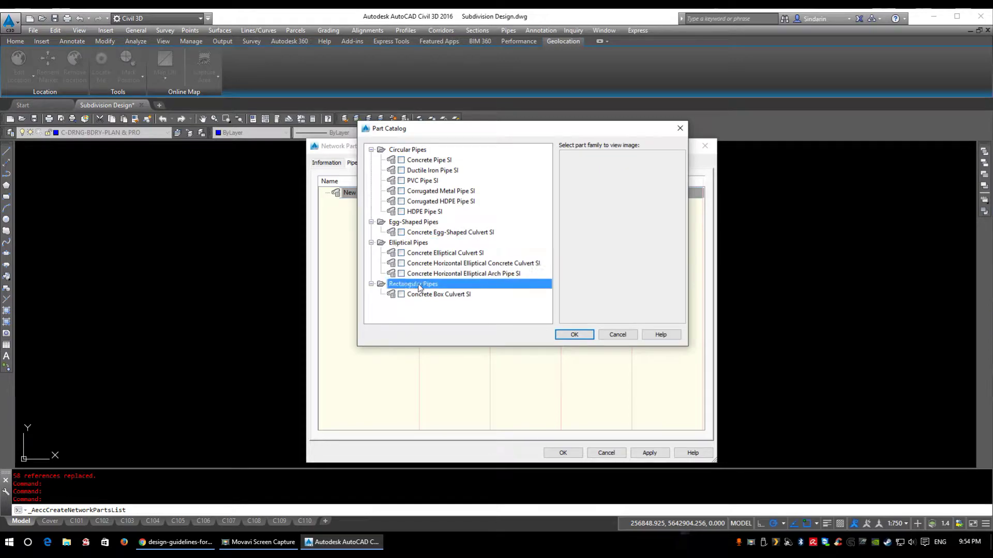
click(423, 191)
click(421, 181)
click(402, 181)
click(402, 180)
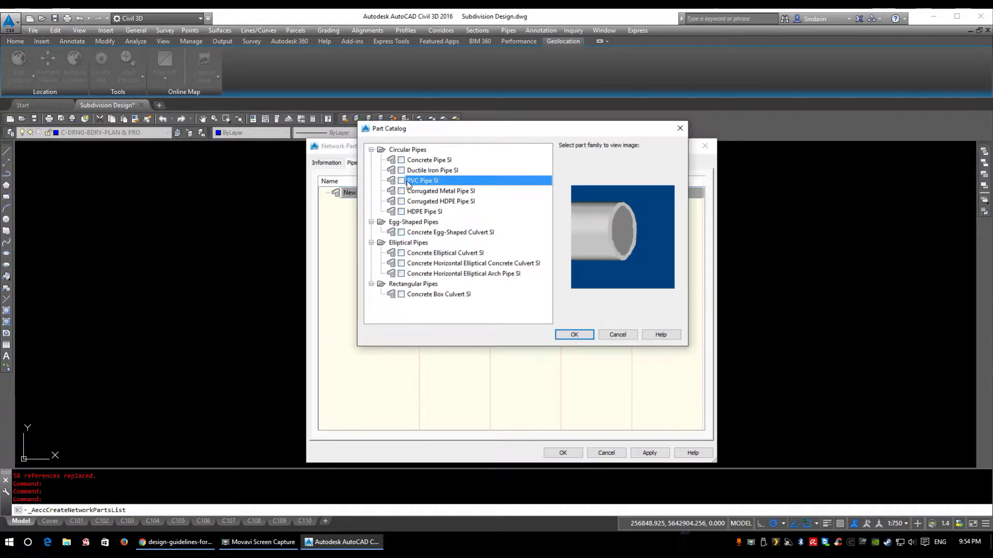
click(402, 181)
- Confirm the PVC Pipe SI family, then expand Sanitary 2 and bring up that family's options
click(589, 335)
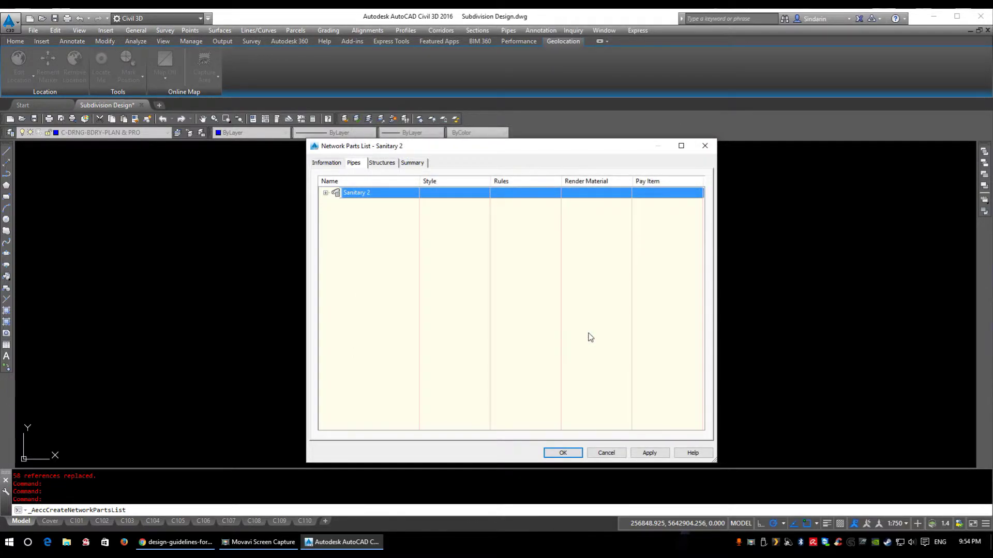
click(326, 193)
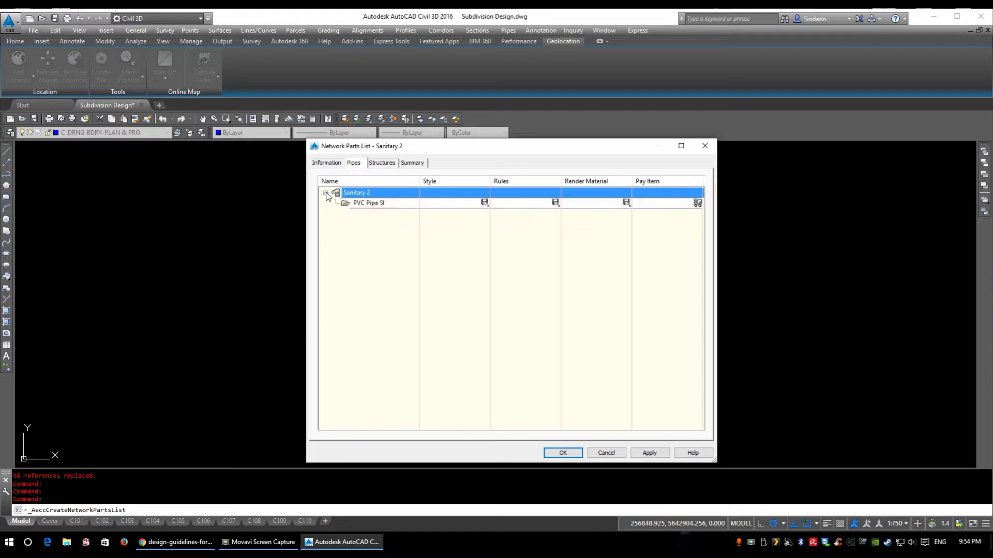
click(377, 204)
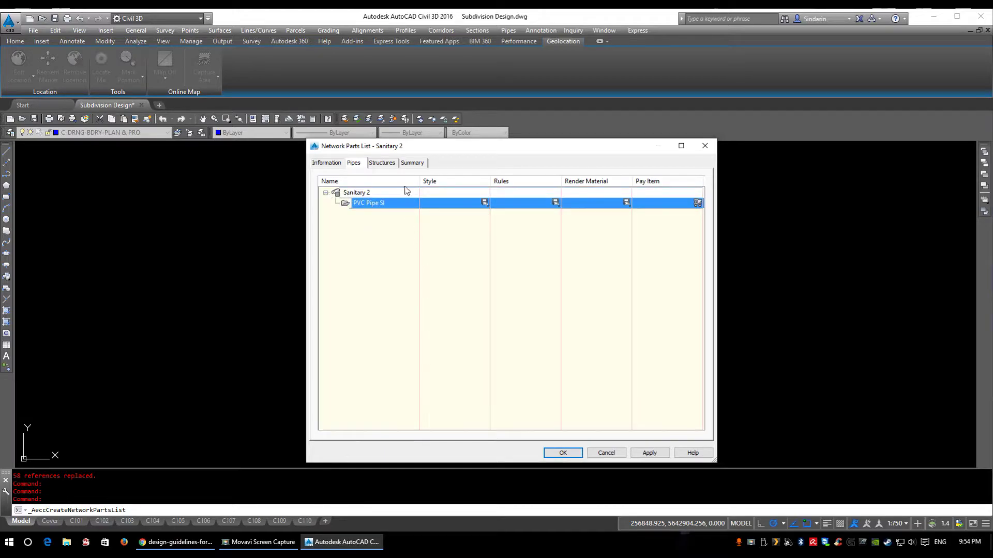
right_click(371, 203)
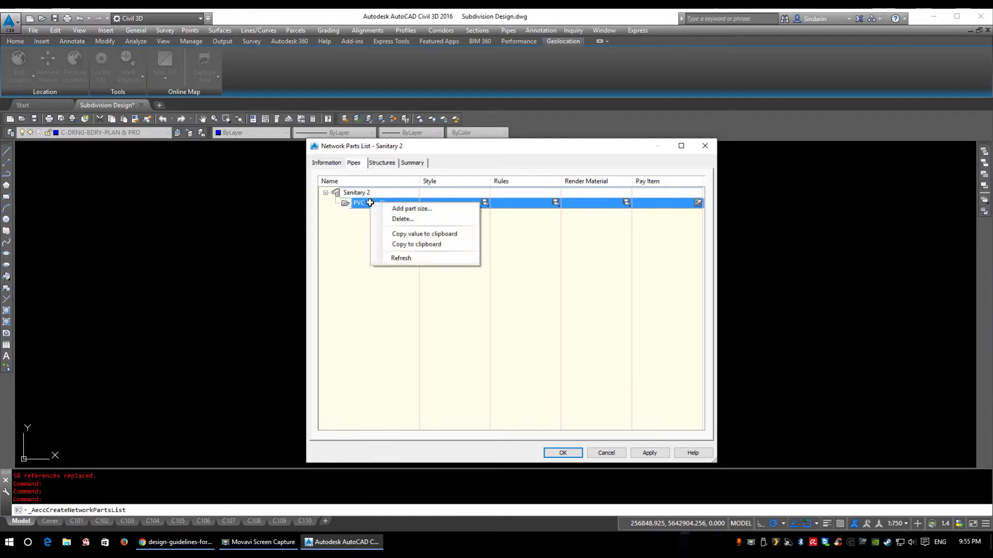
- Start adding a PVC Pipe SI size, then view the sewer design-guidelines PDF in Chrome
click(426, 210)
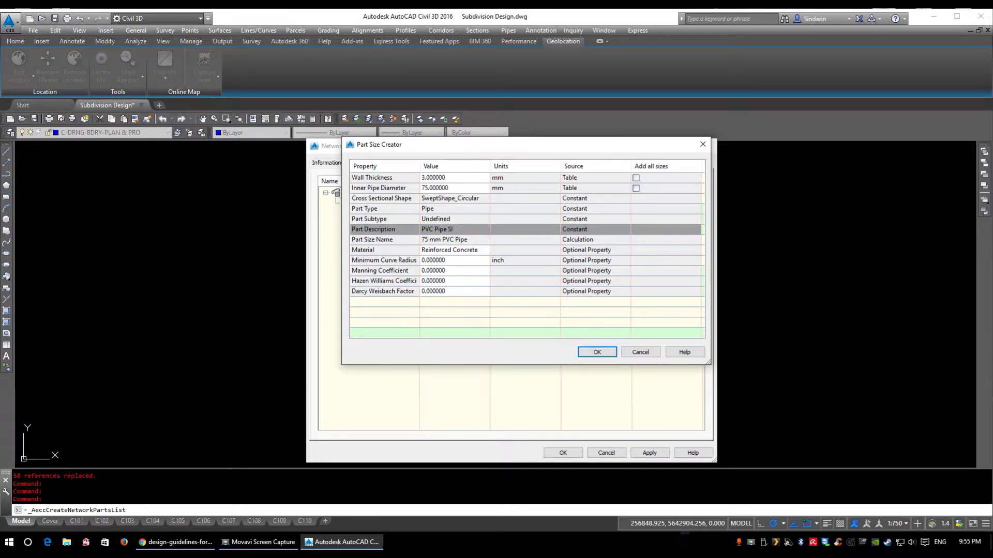
click(205, 7)
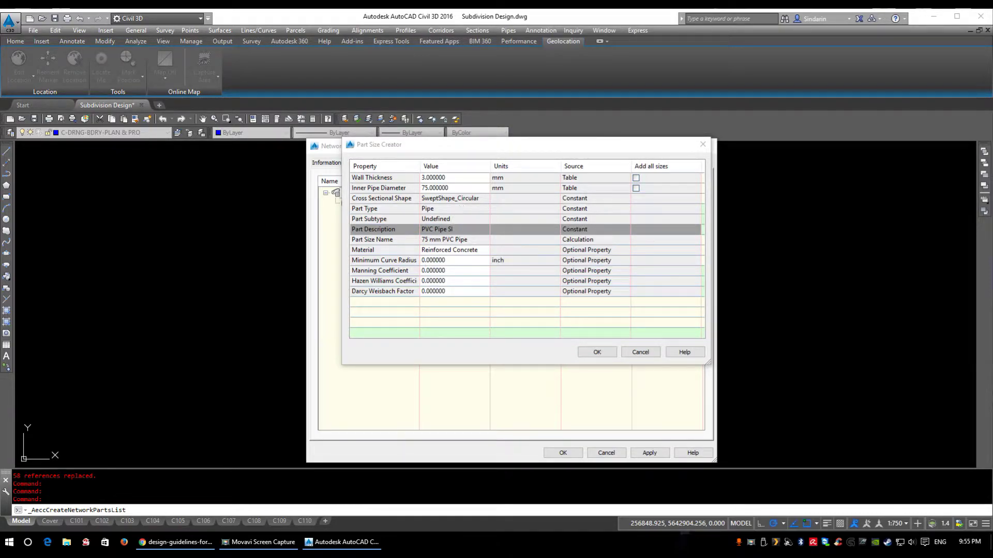
click(176, 542)
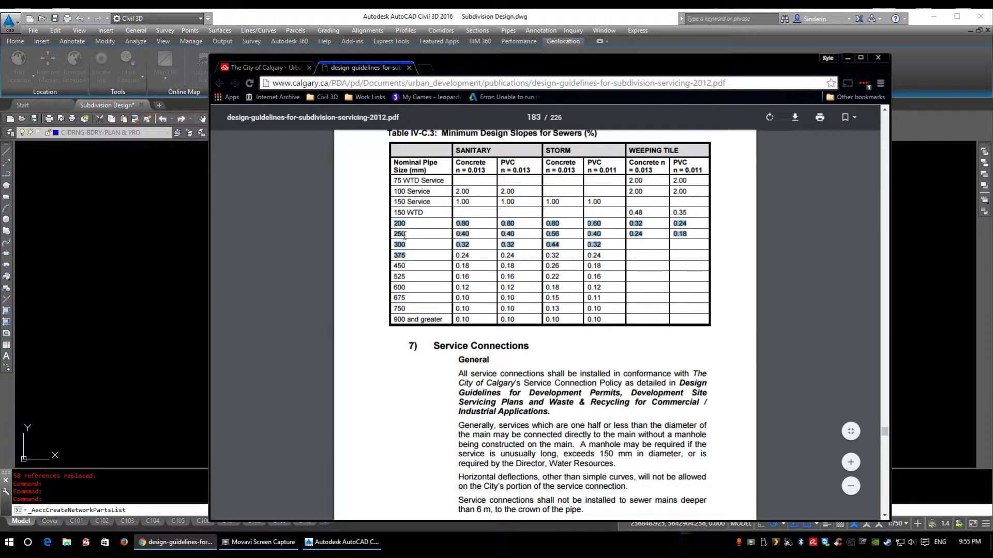
- Create a 200 mm inner-diameter PVC Pipe size with PVC material and expand PVC Pipe SI
key(alt+Tab)
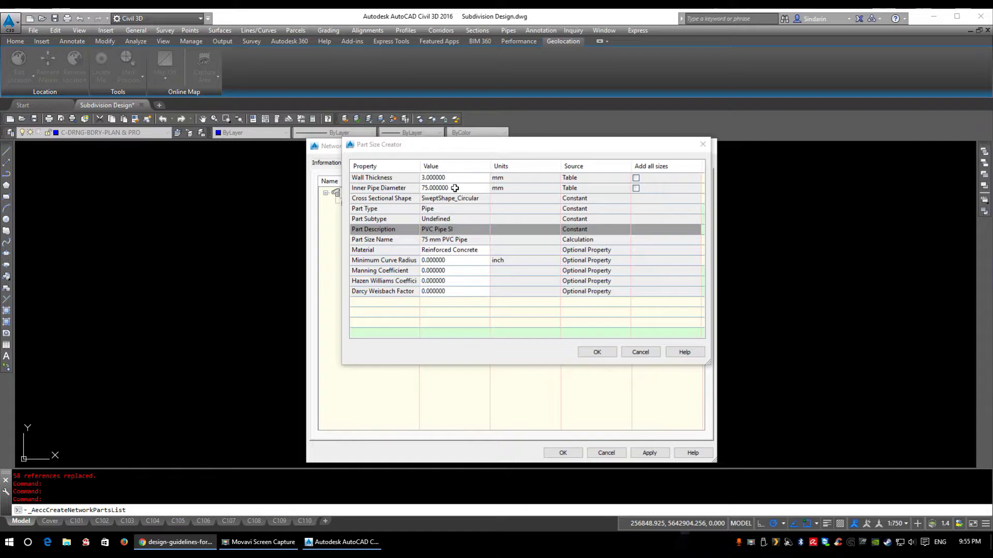
click(636, 188)
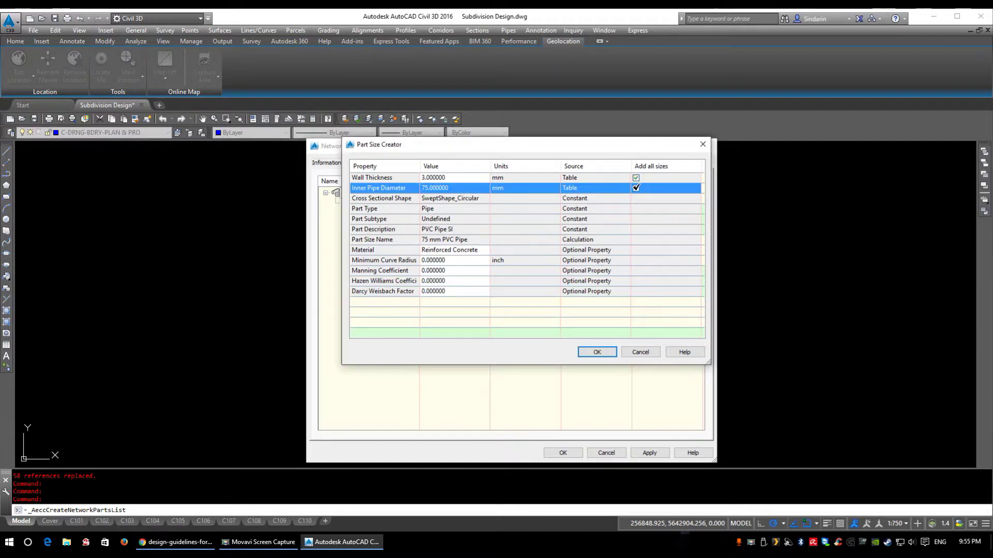
click(454, 188)
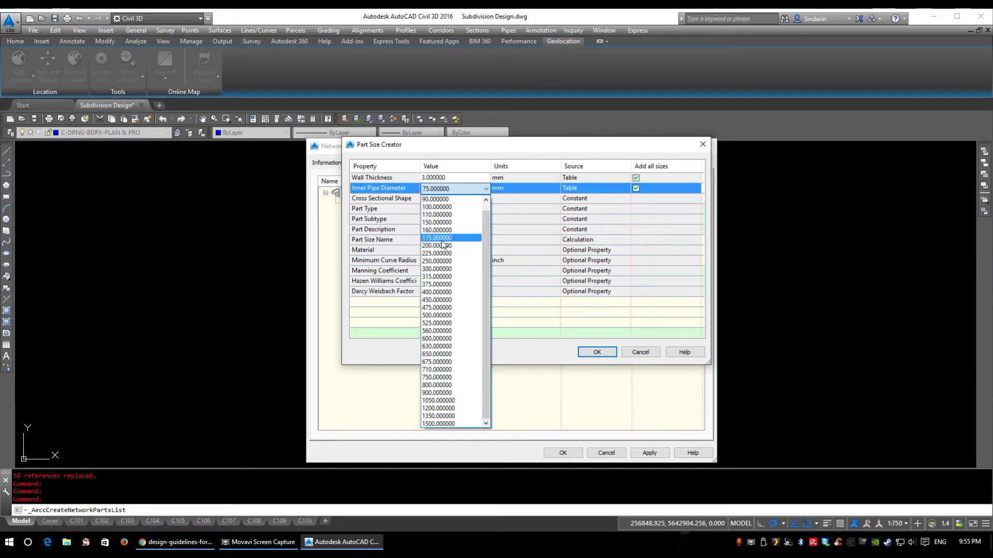
click(636, 189)
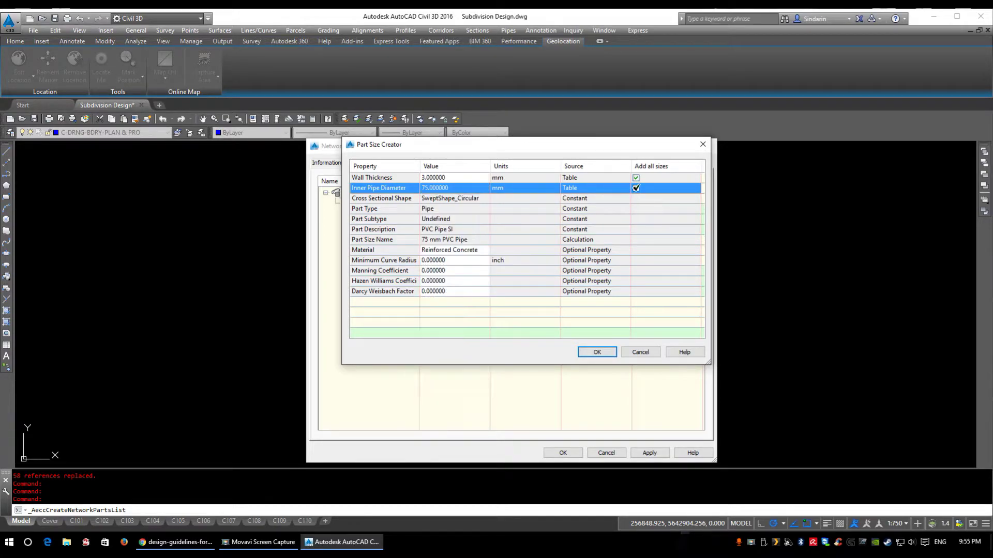
click(636, 188)
click(450, 190)
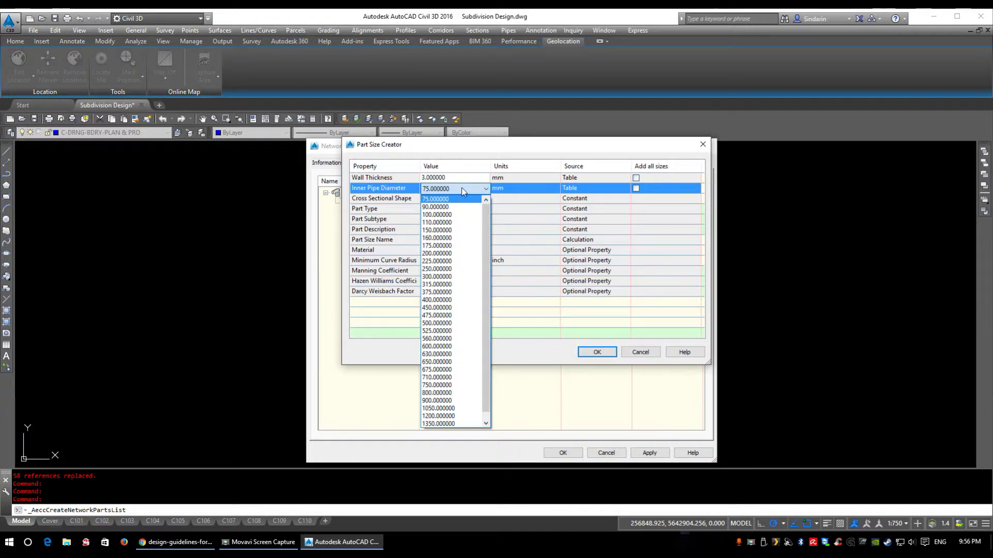
click(438, 253)
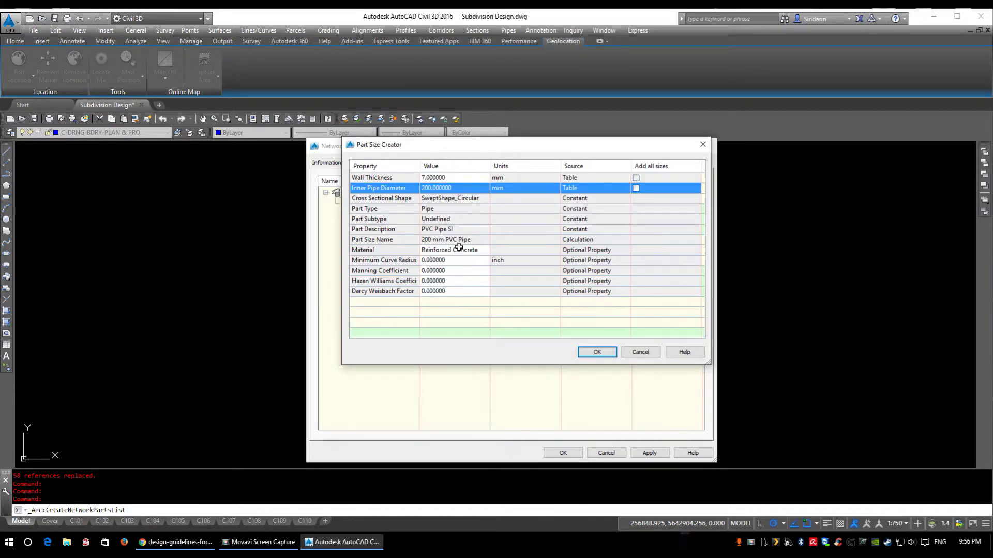
click(459, 246)
click(472, 249)
click(485, 250)
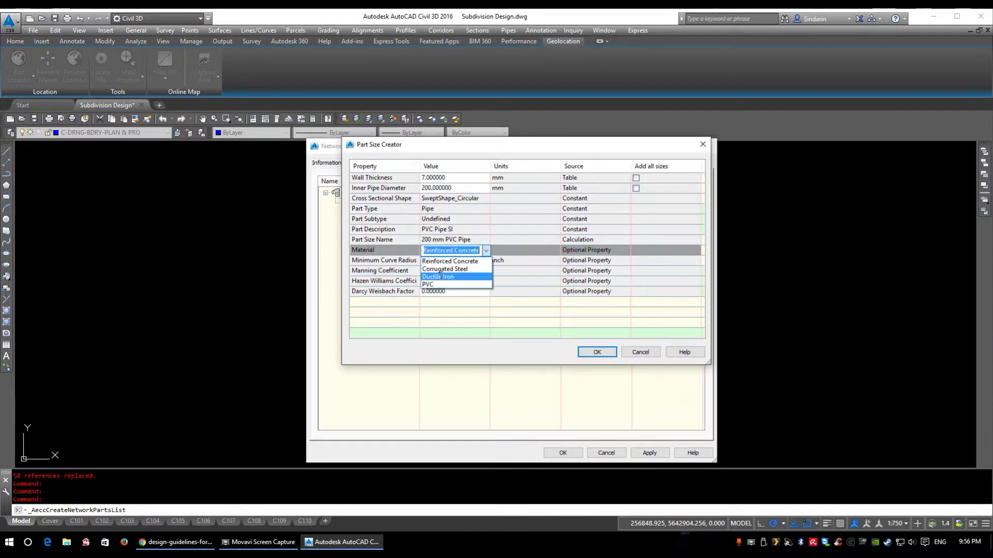
click(423, 284)
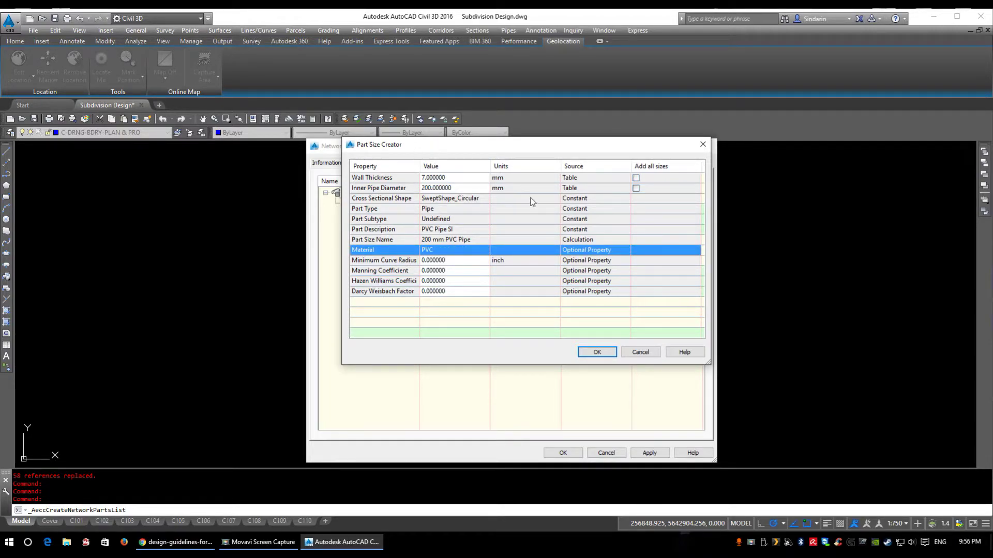
click(596, 353)
click(335, 204)
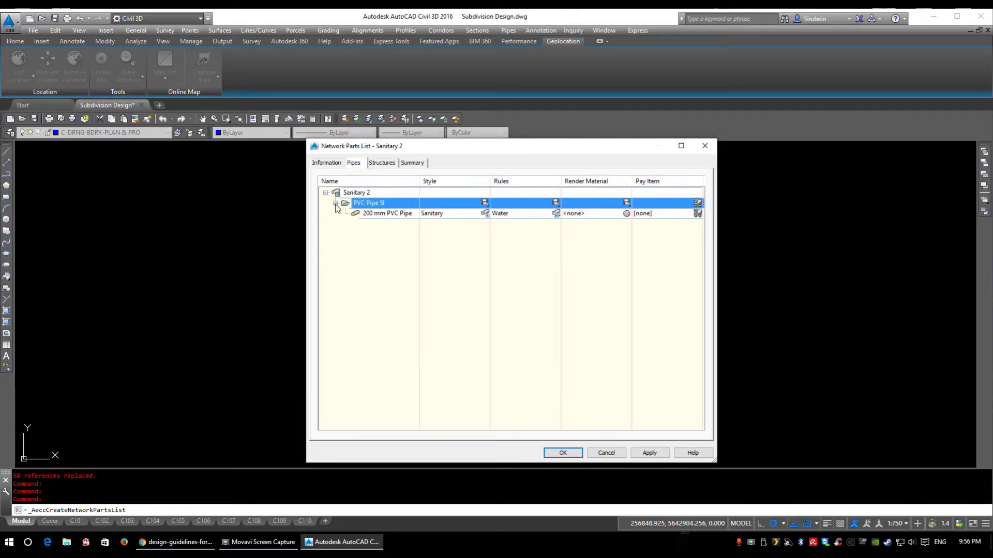
- Add a 250 mm inner-diameter PVC Pipe size with PVC material
right_click(379, 203)
click(404, 210)
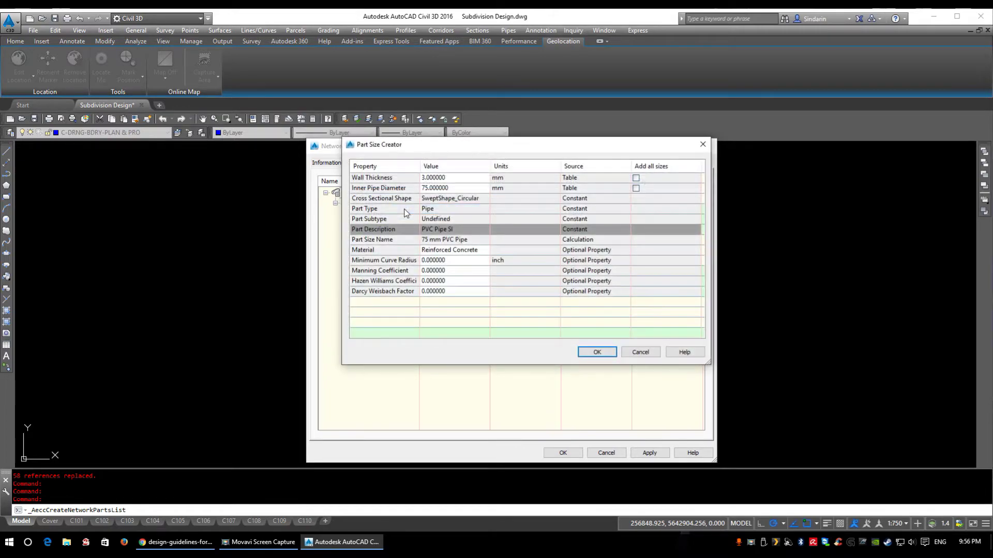
click(449, 190)
click(457, 190)
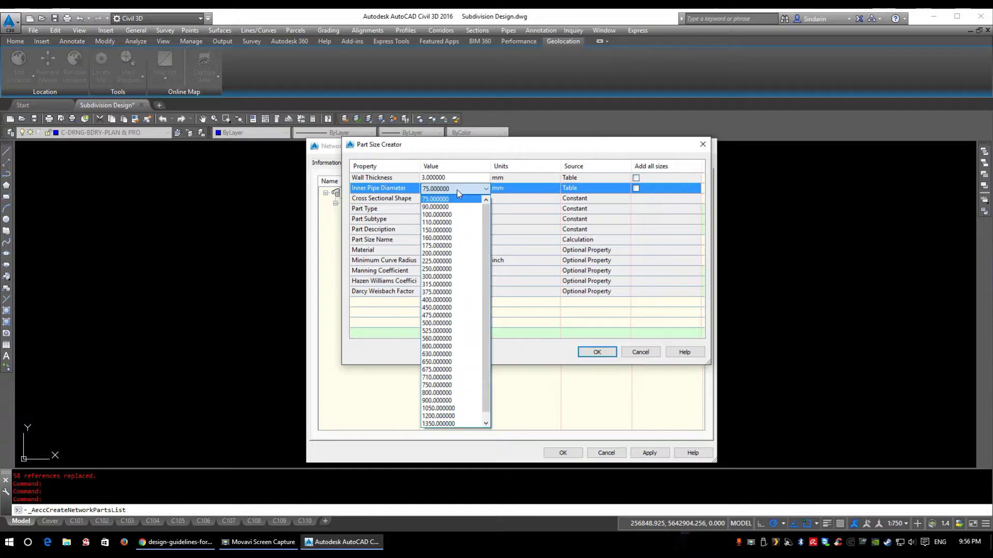
click(460, 270)
click(485, 249)
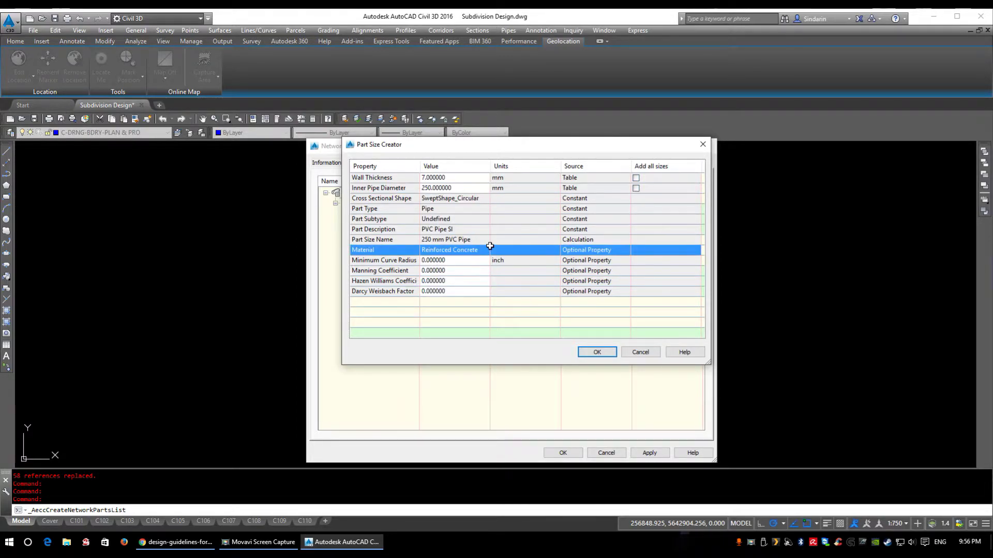
click(486, 249)
click(432, 286)
click(597, 351)
- Add a 300 mm inner-diameter PVC Pipe size with PVC material
right_click(381, 203)
click(423, 208)
click(447, 188)
click(448, 190)
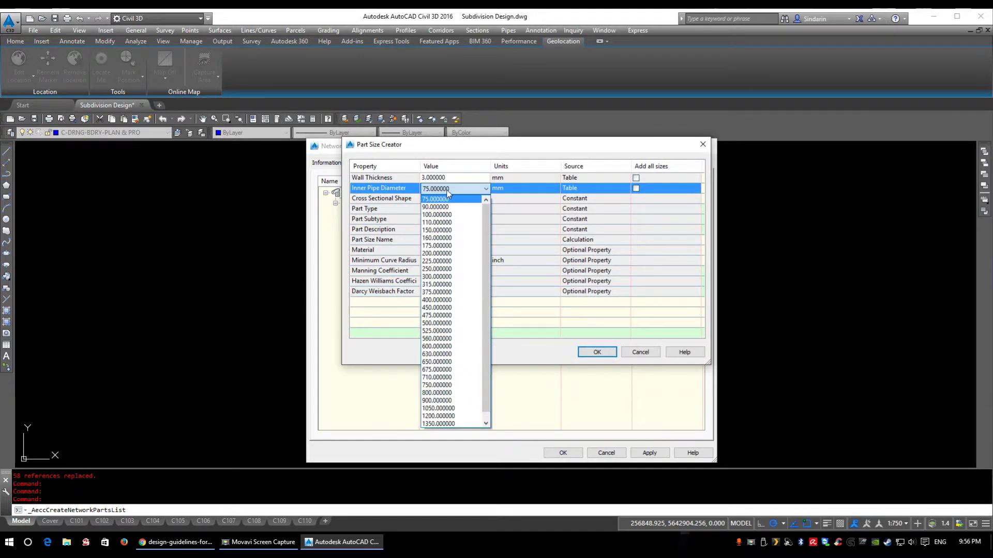
click(444, 277)
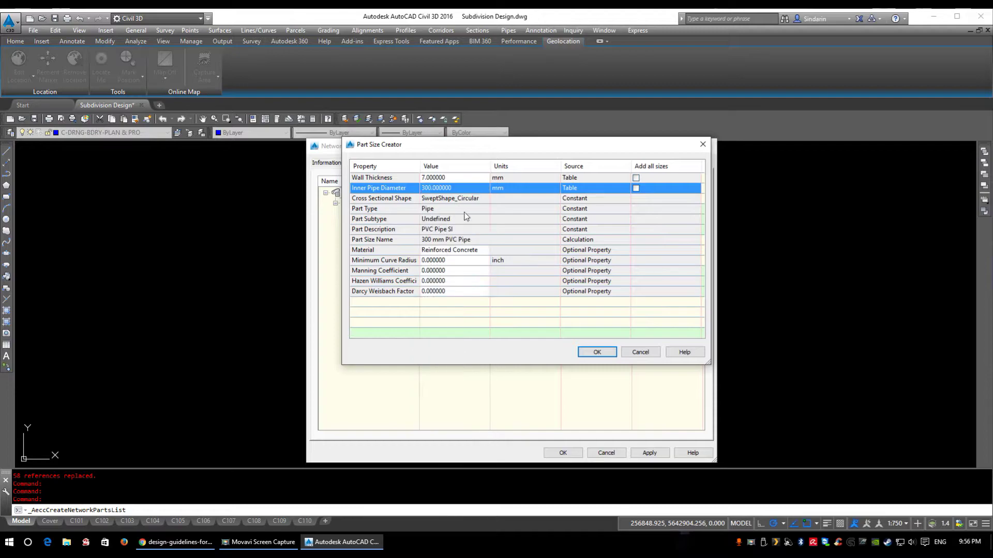
click(488, 261)
click(488, 251)
click(487, 251)
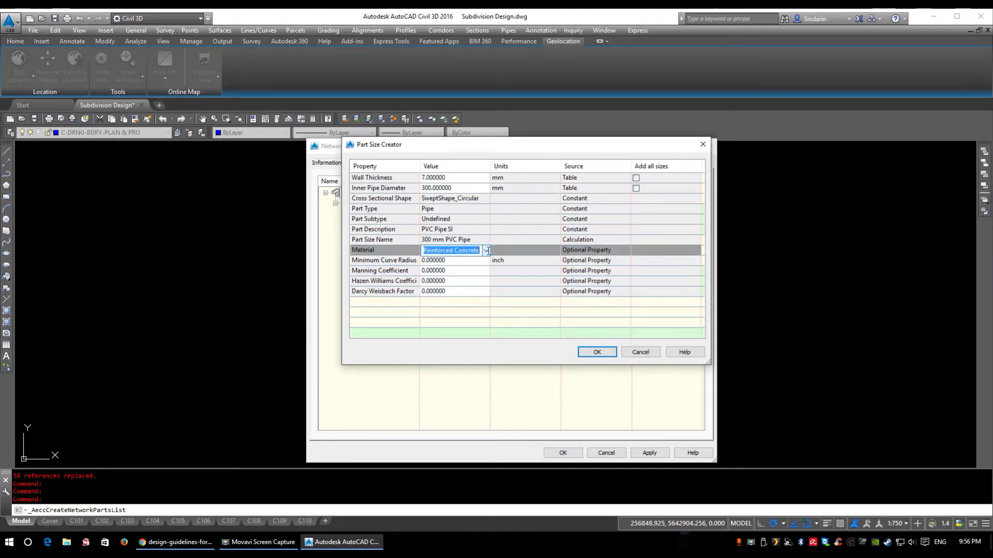
click(489, 251)
click(445, 287)
click(597, 352)
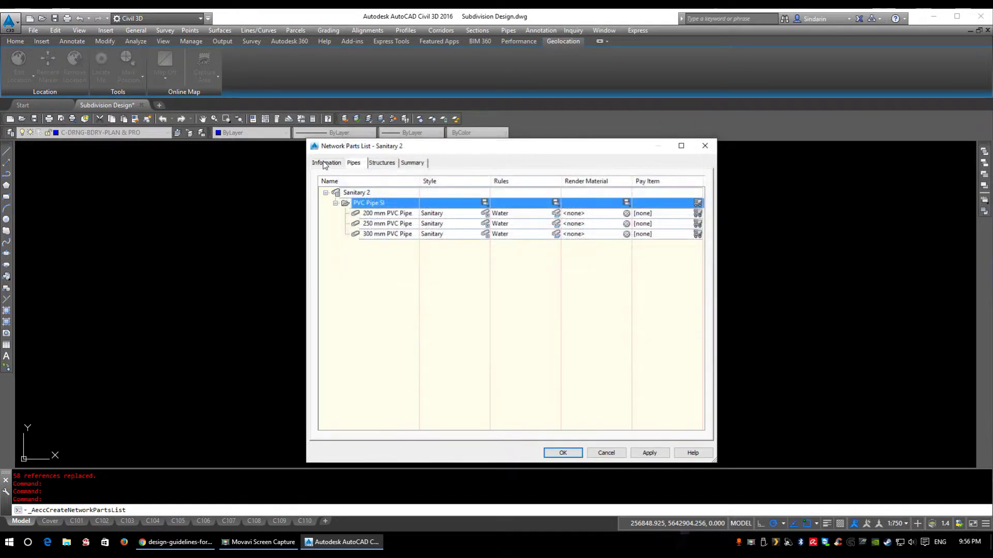
- Add a 375 mm inner-diameter PVC Pipe size with PVC material
right_click(357, 202)
click(392, 206)
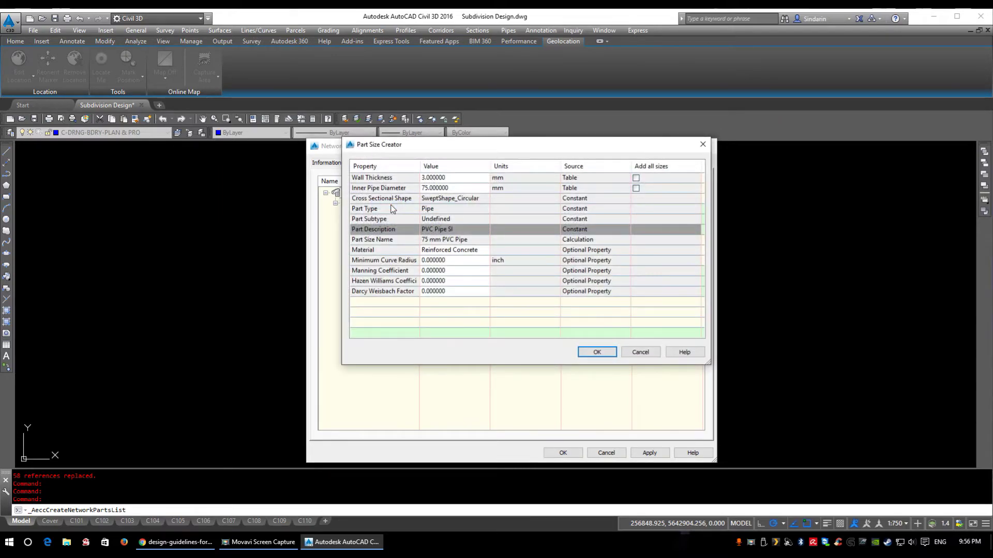
click(450, 188)
click(467, 189)
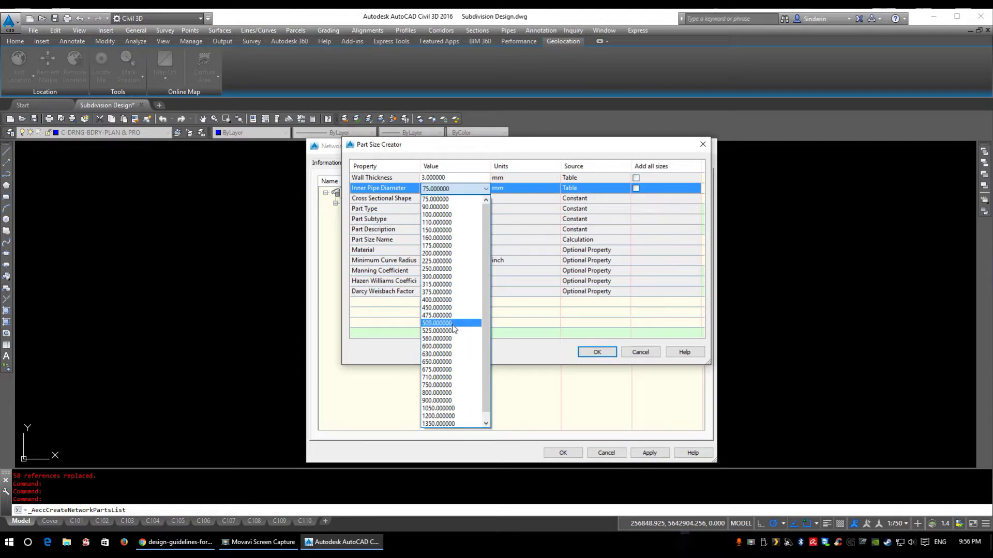
click(453, 292)
click(486, 252)
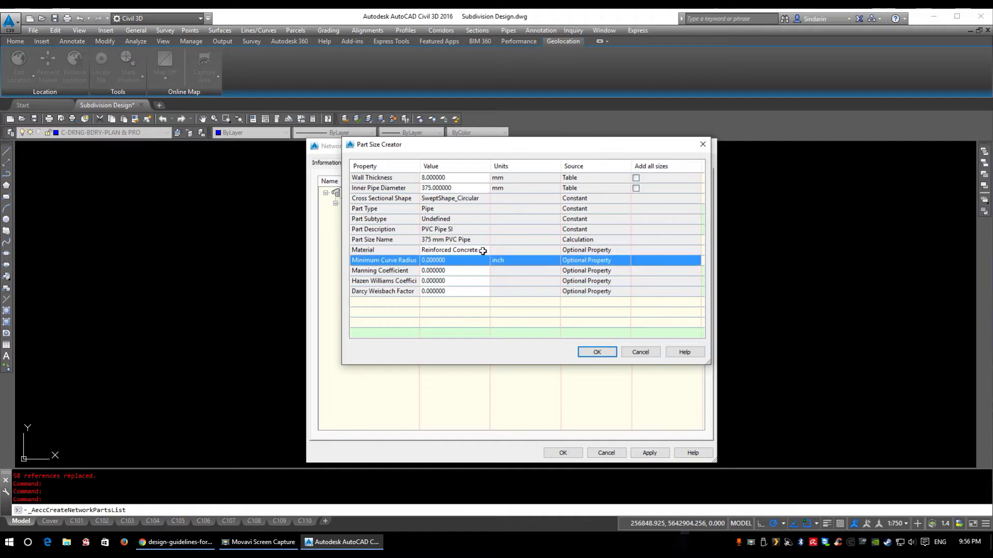
click(486, 251)
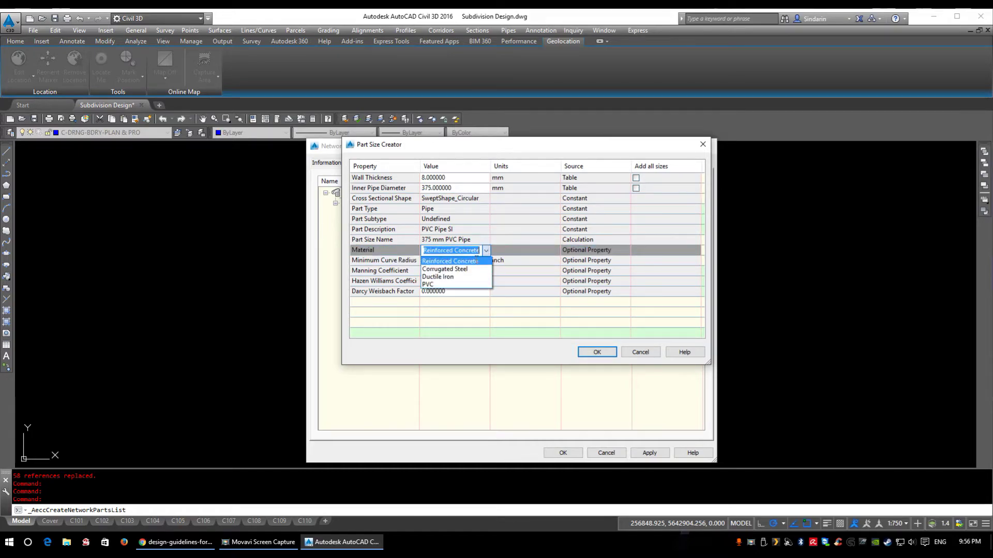
click(585, 352)
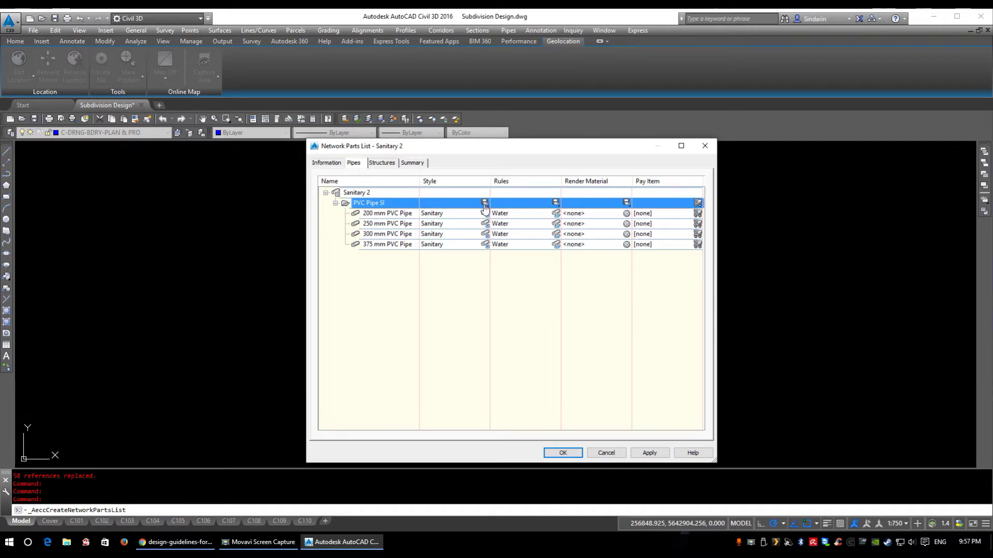
- Set the PVC Pipe SI family's pipe style to Sanitary
click(484, 205)
click(474, 99)
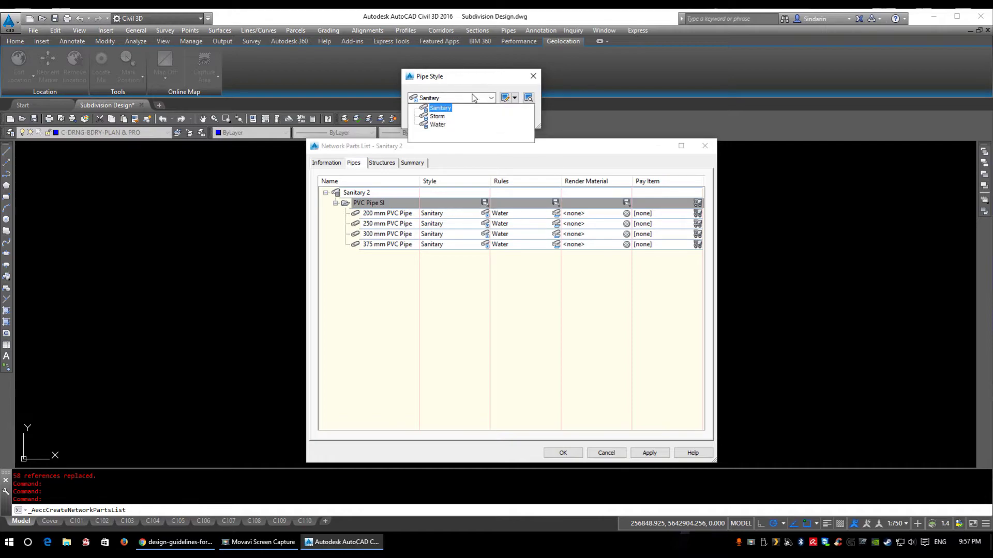
click(440, 108)
click(433, 119)
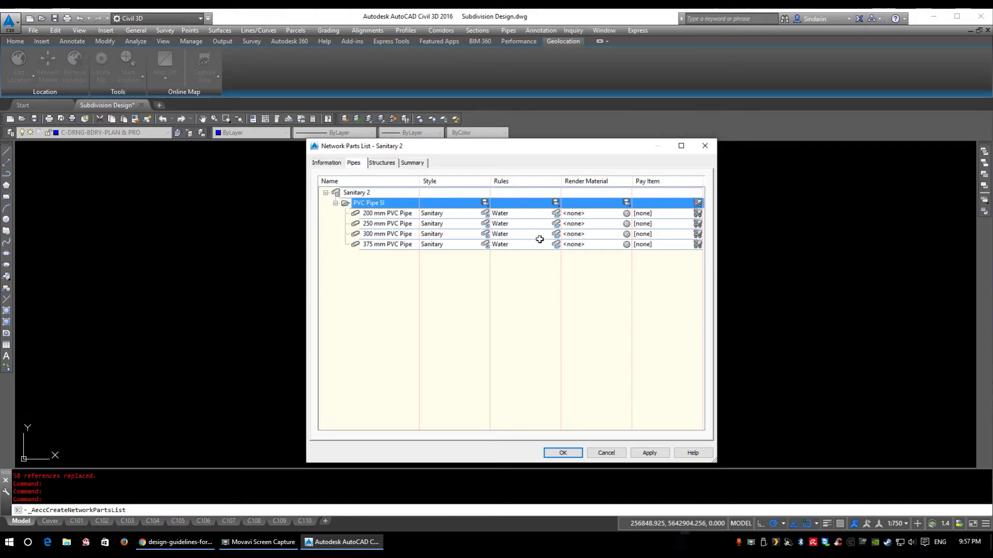
- Apply the Sanitary rule set to all PVC Pipe SI sizes instead of Water
click(555, 203)
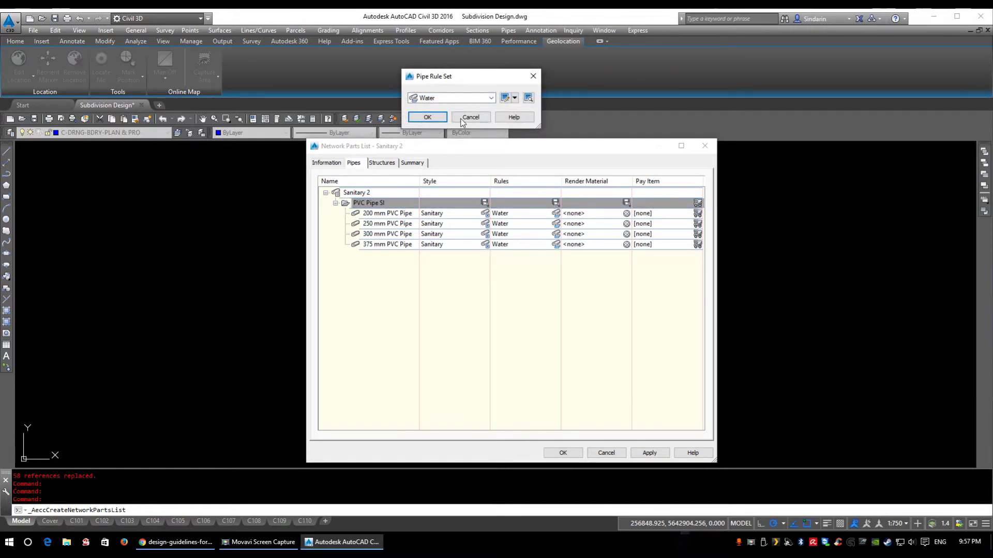
click(450, 98)
click(434, 114)
click(435, 115)
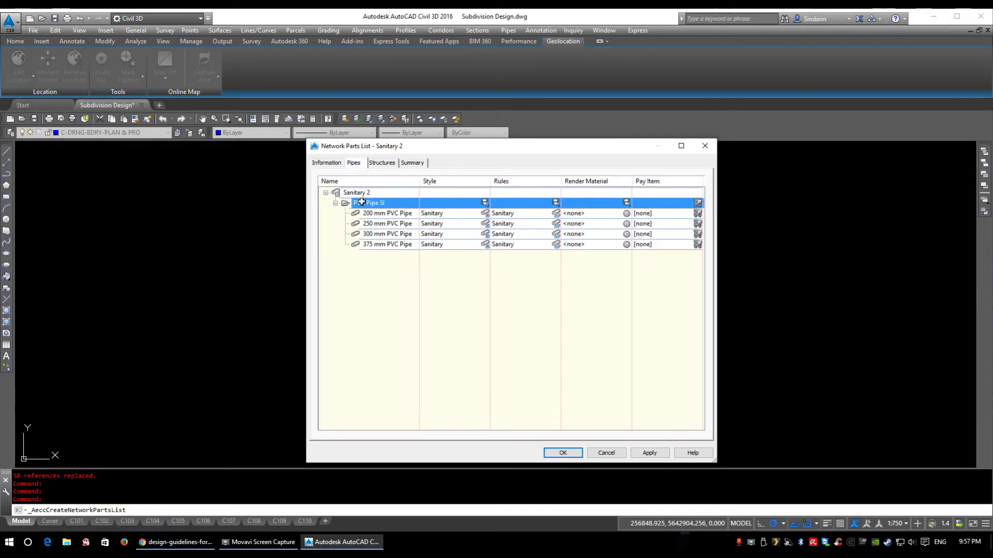
- Switch to the list's structures and open the structure family catalog
click(383, 162)
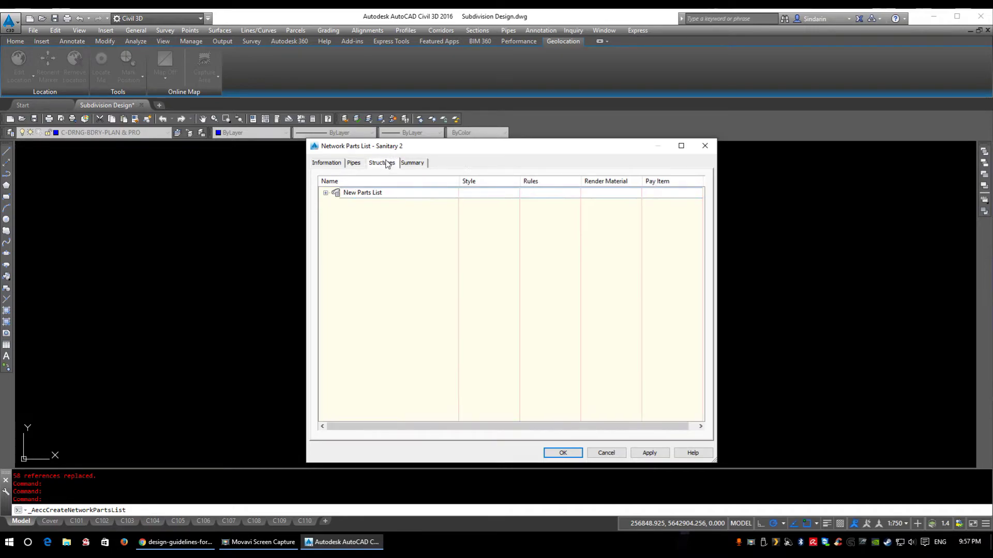
click(326, 193)
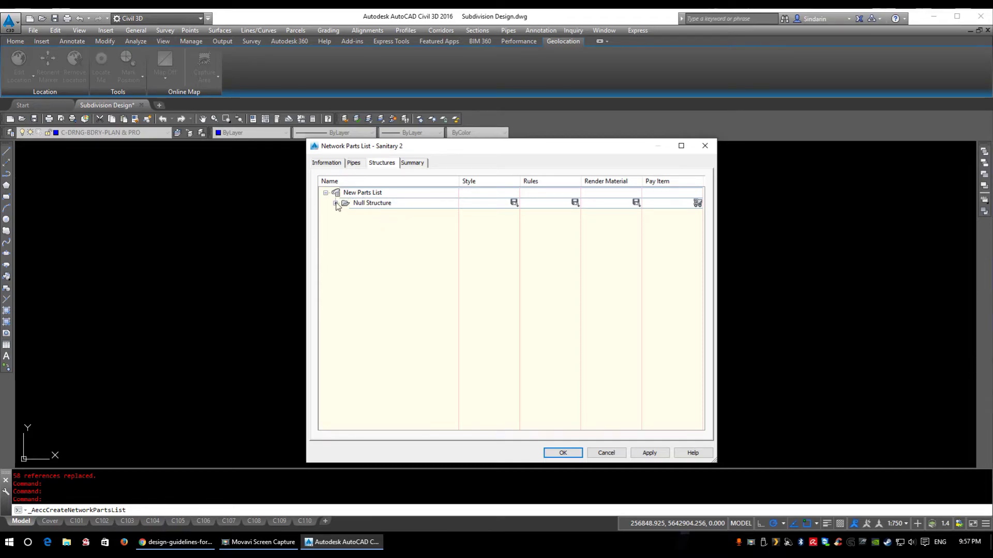
right_click(364, 197)
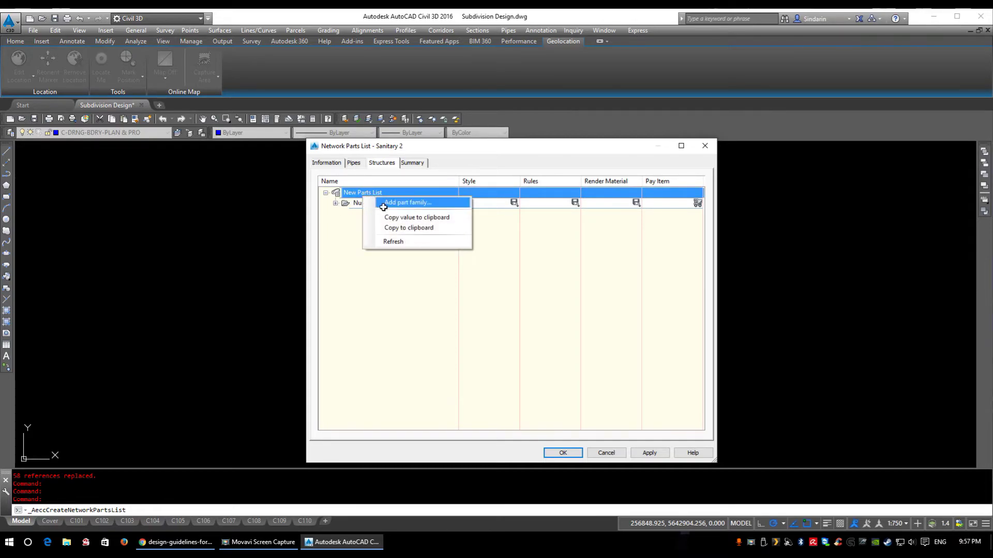
click(387, 204)
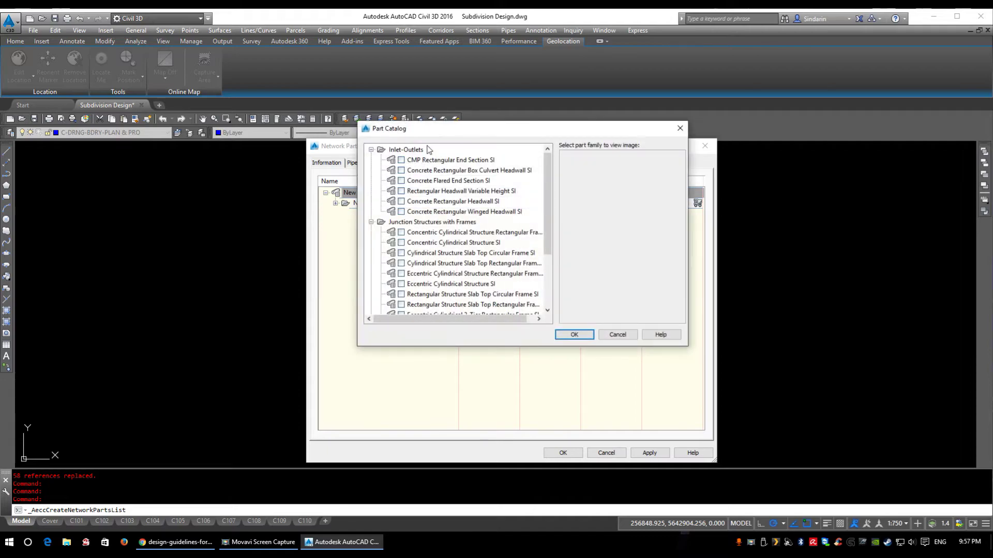
- Compare the junction structure families and add Concentric Cylindrical Structure SI from Junction Structures with Frames
drag(547, 181, 542, 232)
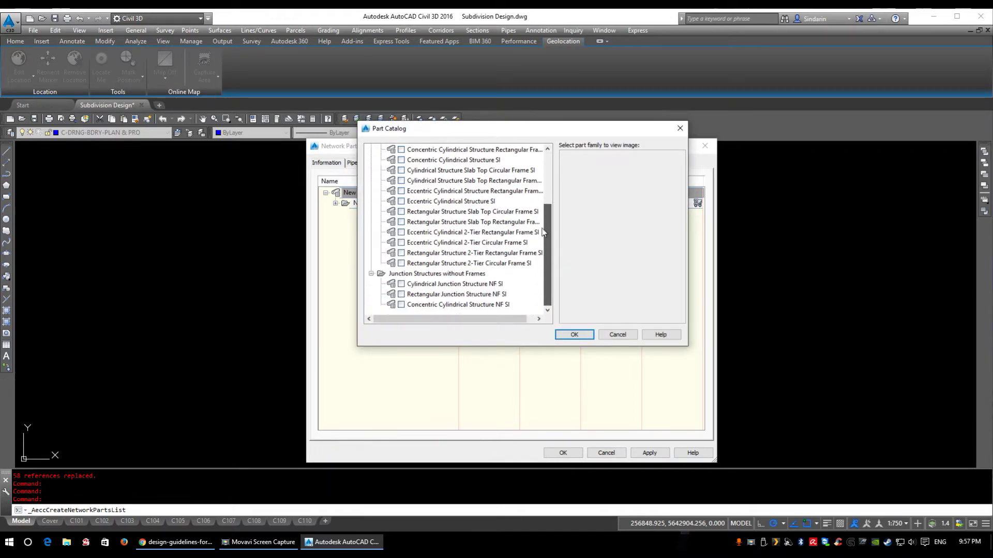
drag(547, 267, 567, 194)
click(459, 244)
click(438, 285)
scroll(438, 286, down, 1)
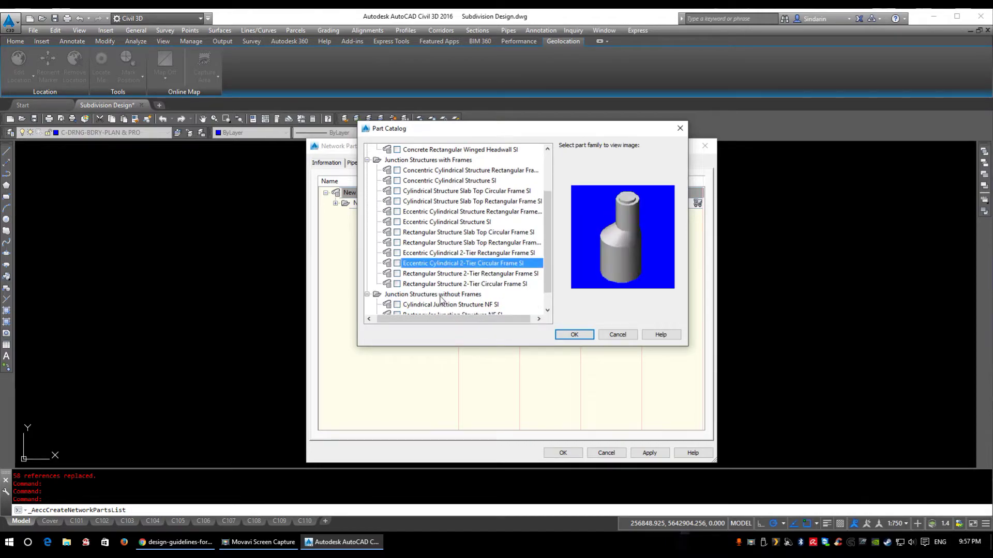
click(437, 285)
scroll(439, 289, down, 1)
click(448, 285)
click(443, 294)
click(440, 309)
click(440, 306)
scroll(465, 261, up, 3)
scroll(465, 263, down, 3)
scroll(458, 222, up, 3)
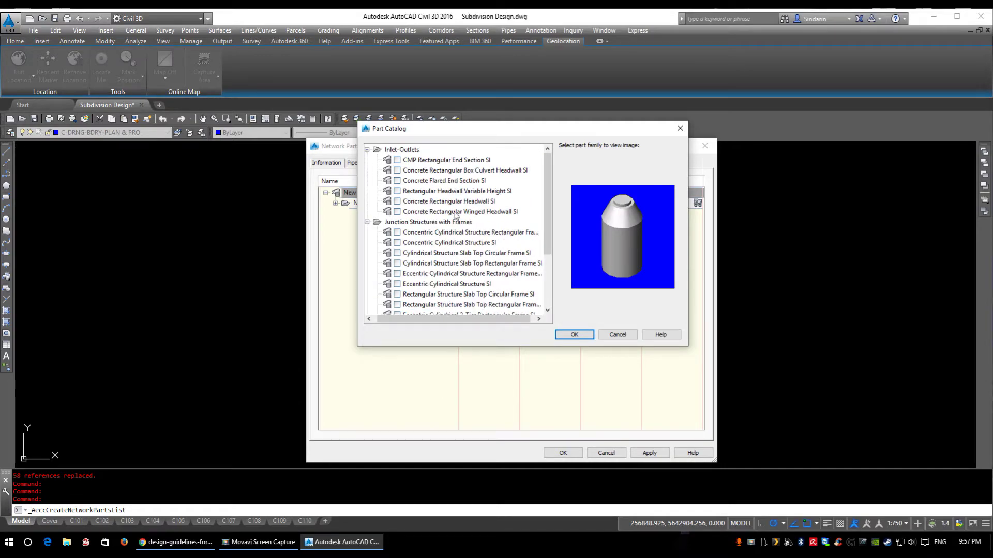
click(436, 243)
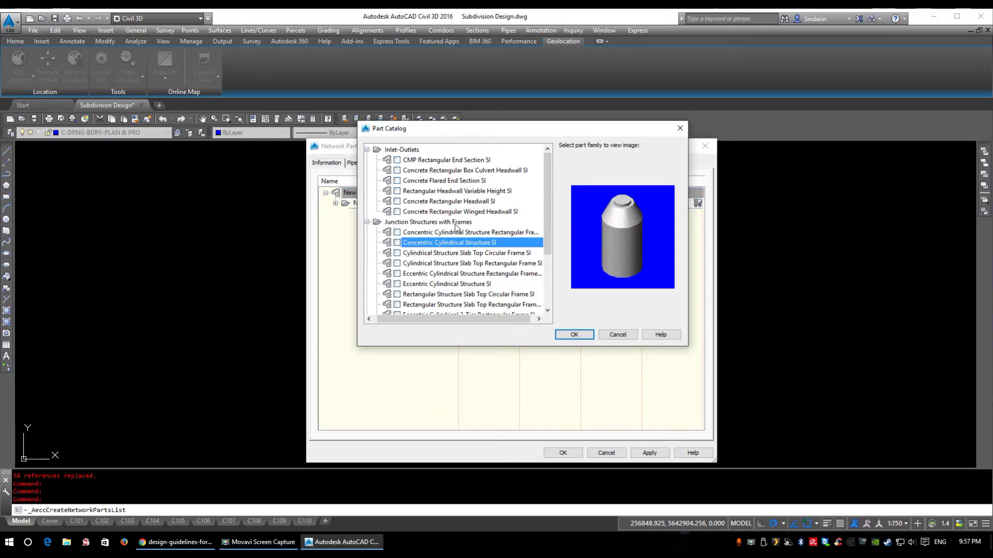
click(397, 242)
click(574, 334)
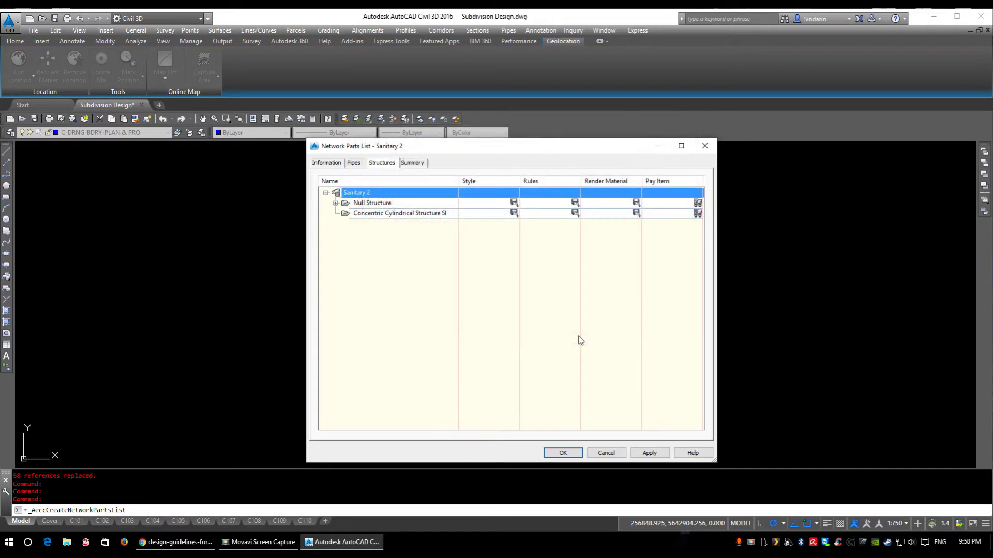
- Add a Concentric Cylindrical Structure size with 1200 mm inner diameter and 125 mm walls
right_click(383, 216)
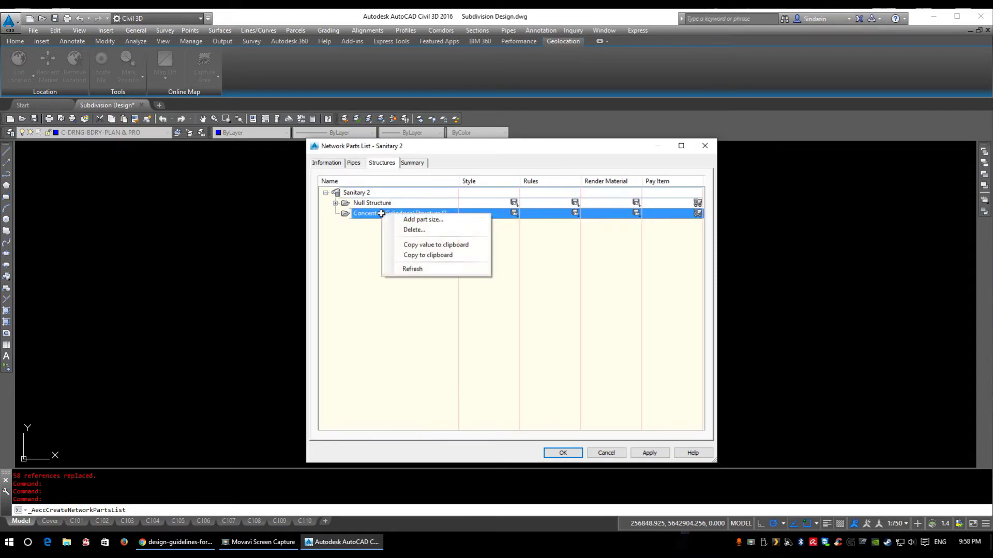
click(406, 220)
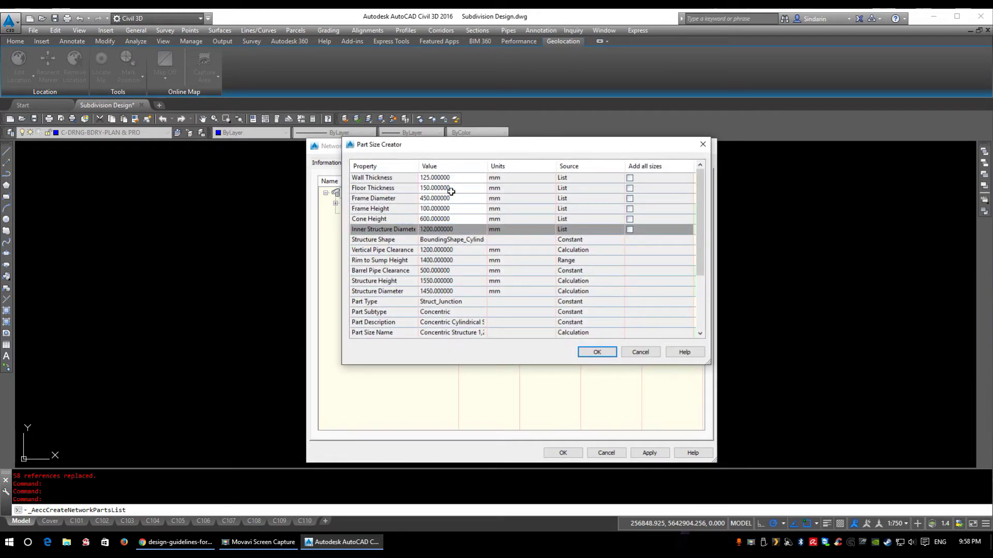
click(468, 177)
click(479, 179)
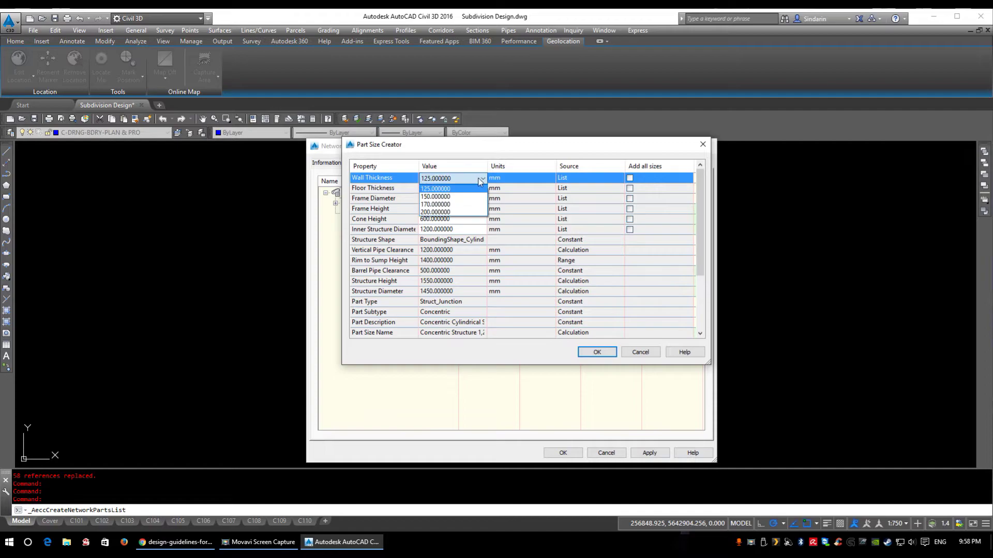
click(478, 164)
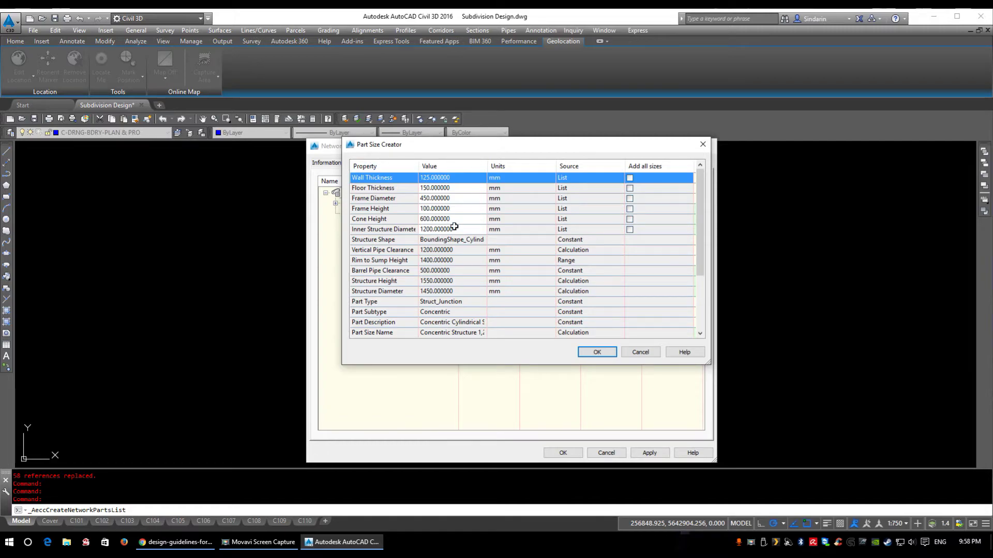
click(451, 281)
scroll(451, 281, down, 3)
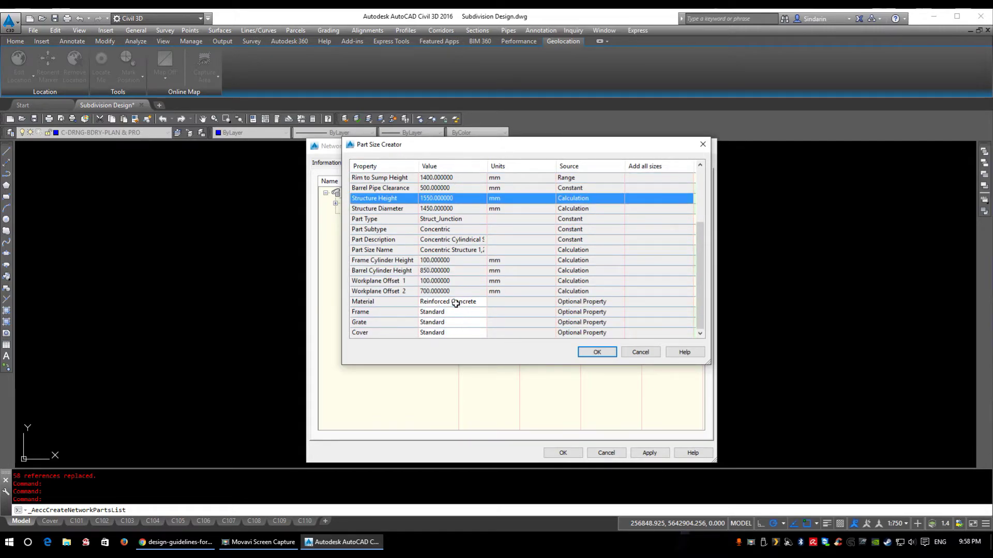
scroll(441, 320, up, 2)
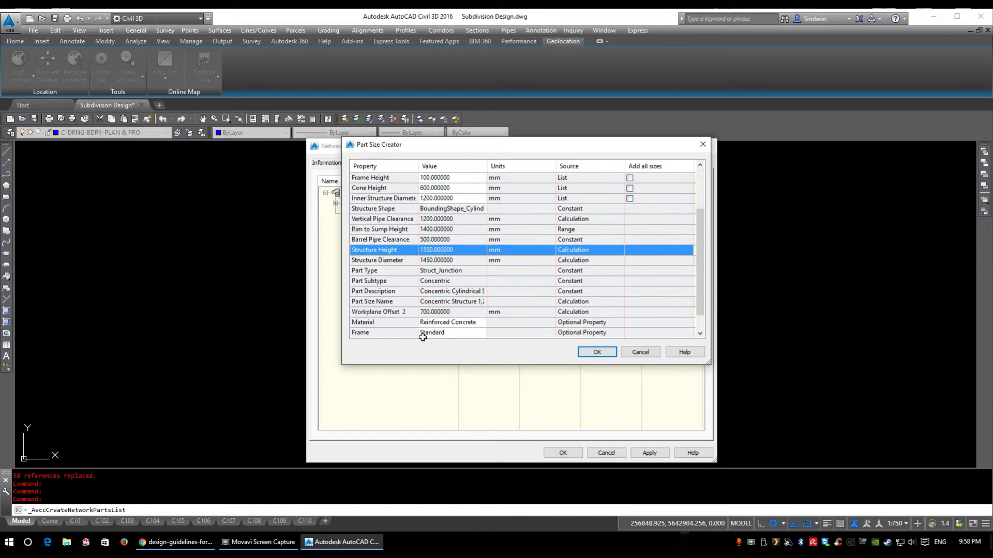
scroll(422, 338, down, 1)
scroll(442, 329, up, 2)
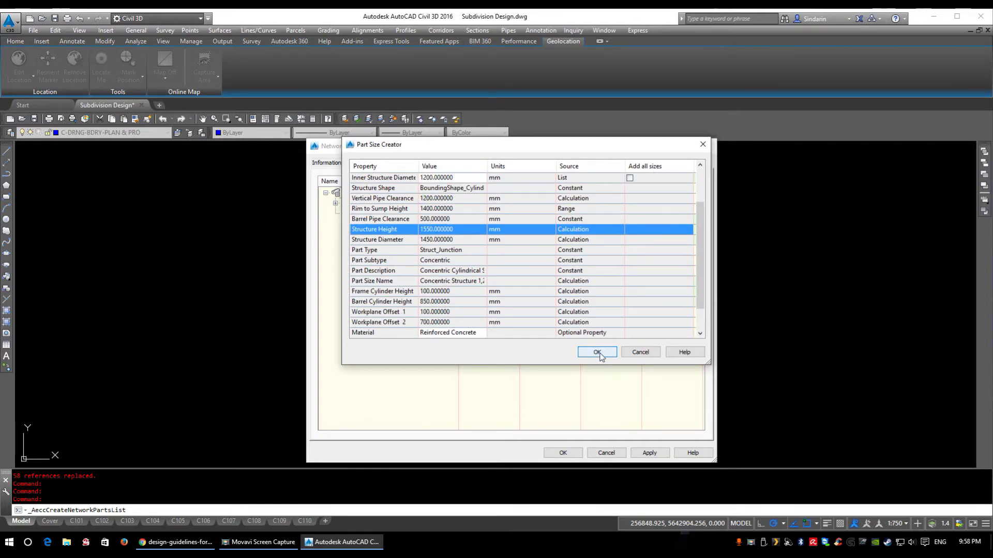
click(598, 353)
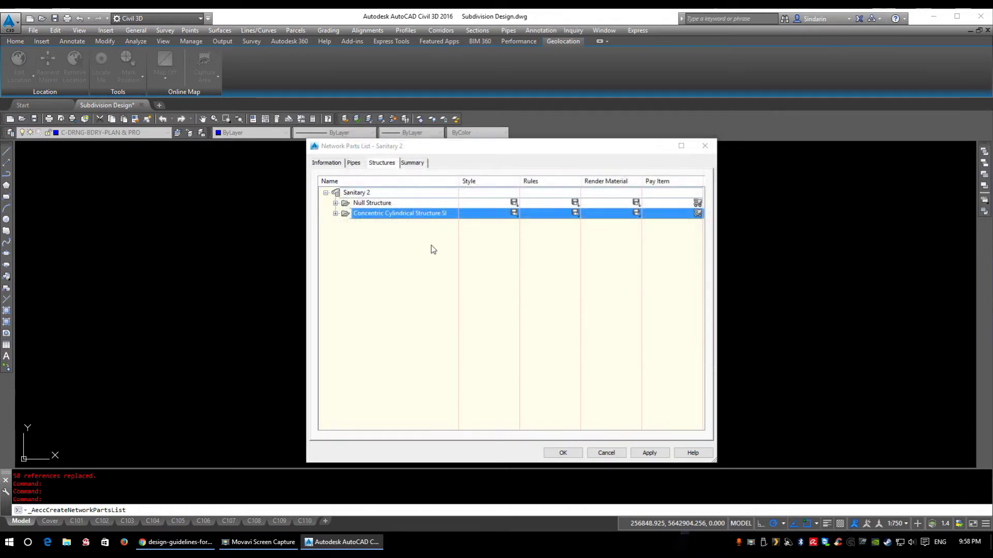
- Review the new structure size and four PVC pipes, then expand Sanitary 2's summary information
click(335, 213)
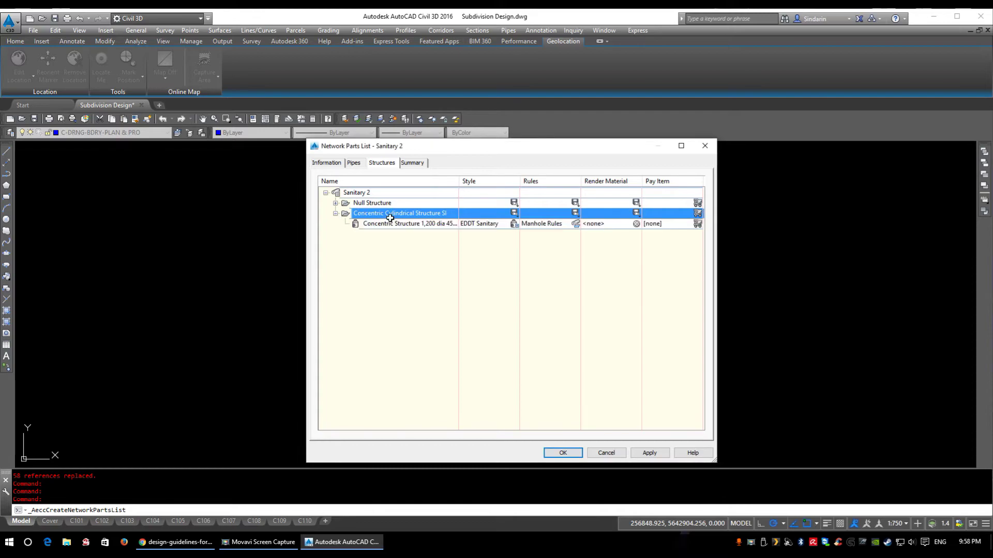
click(390, 226)
click(354, 163)
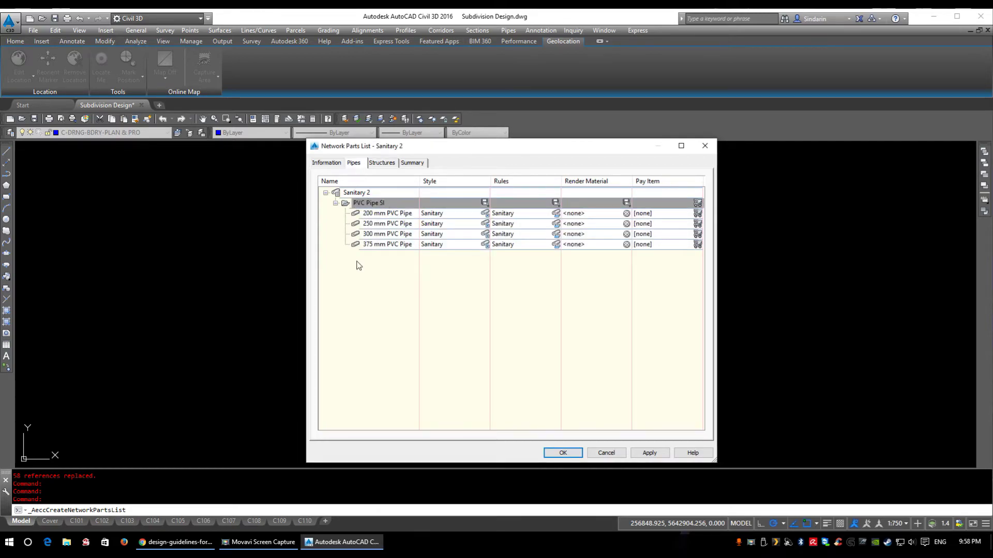
click(414, 165)
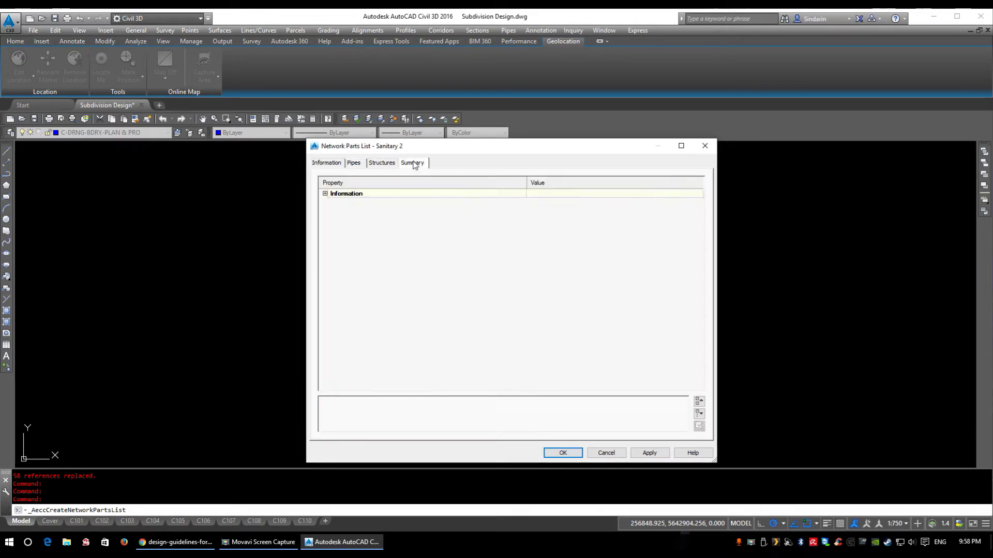
click(326, 194)
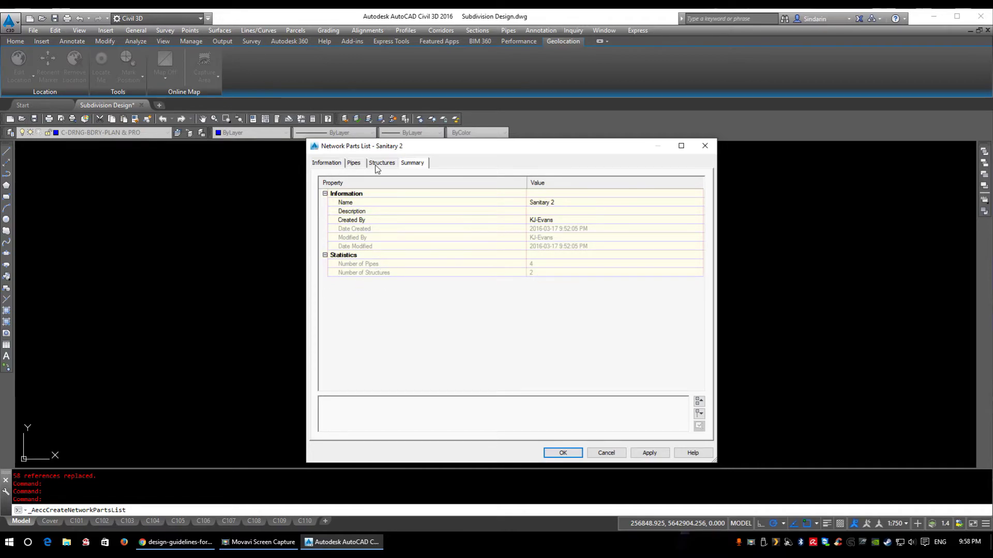
- Keep EDDT Sanitary as the style for both the Null Structure and the 1,200 dia concentric structure
click(381, 163)
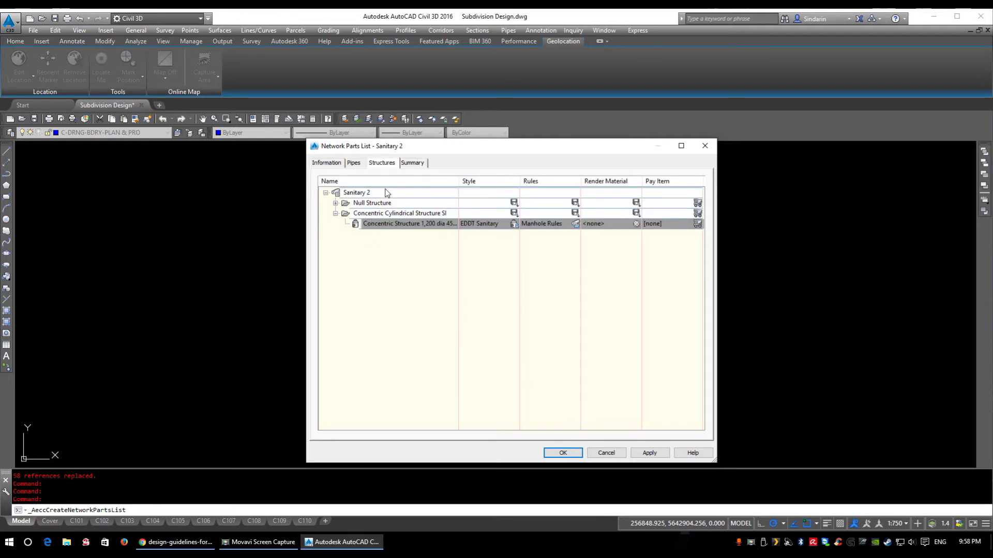
click(335, 203)
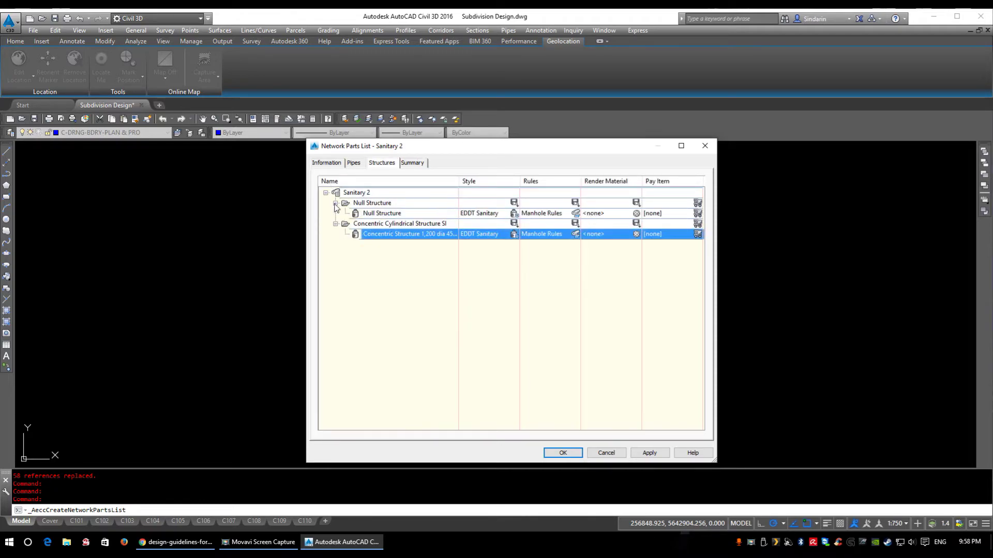
click(514, 214)
click(460, 98)
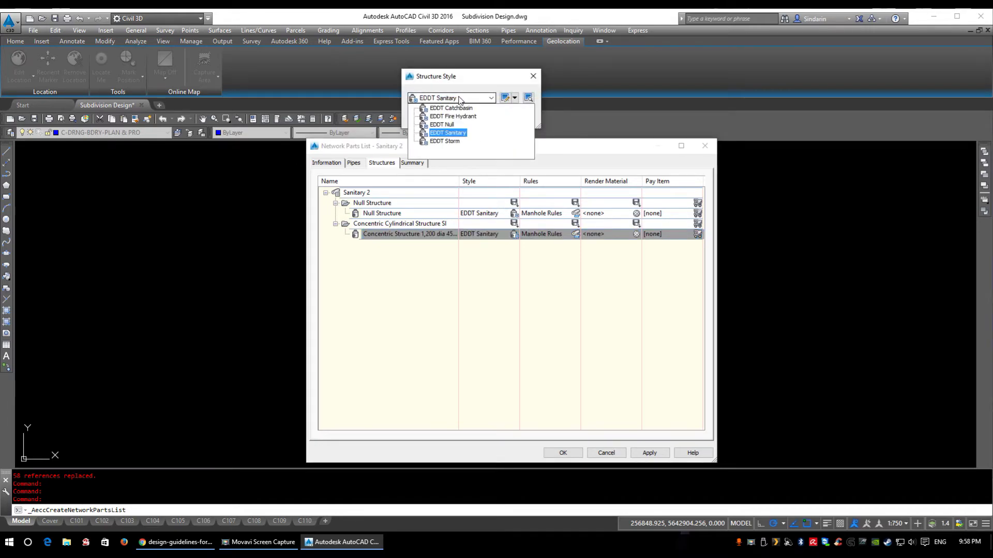
click(448, 132)
click(423, 115)
click(514, 233)
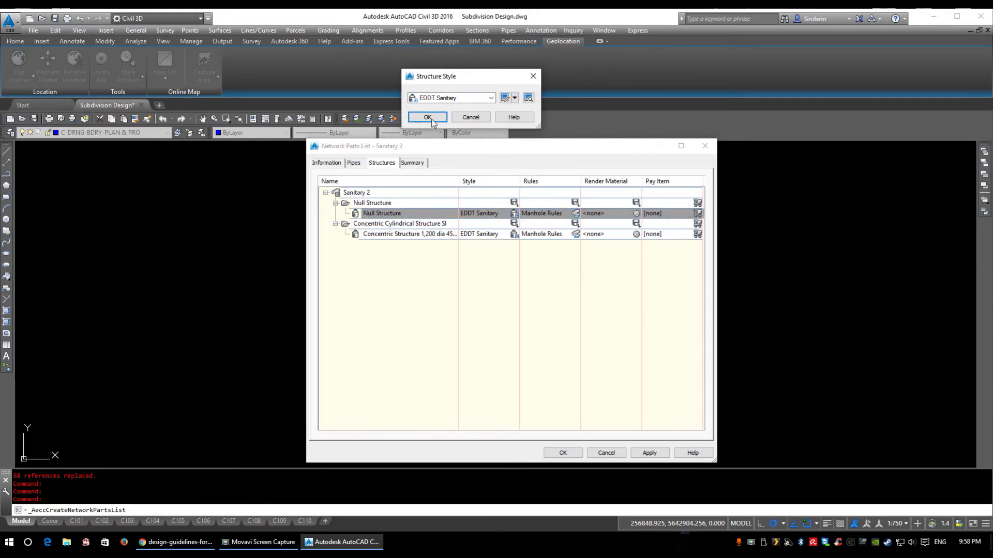
click(432, 119)
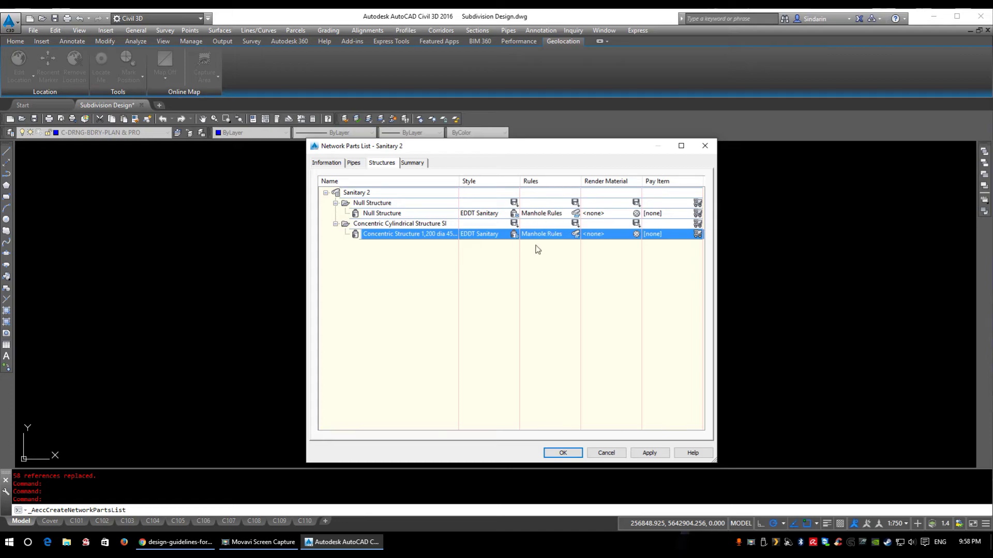
- Save the Sanitary 2 parts list and return to the drawing
click(564, 453)
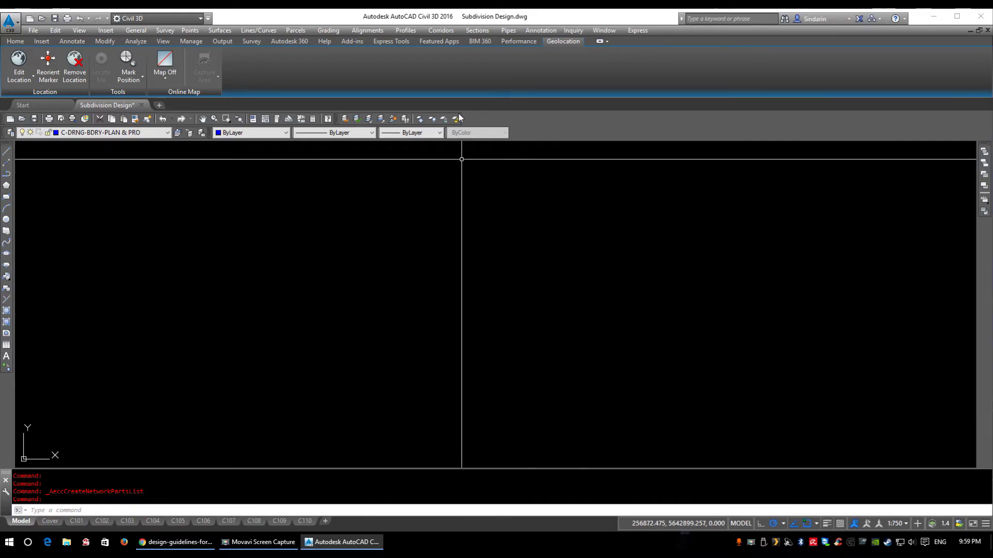
click(507, 31)
mouse_move(541, 141)
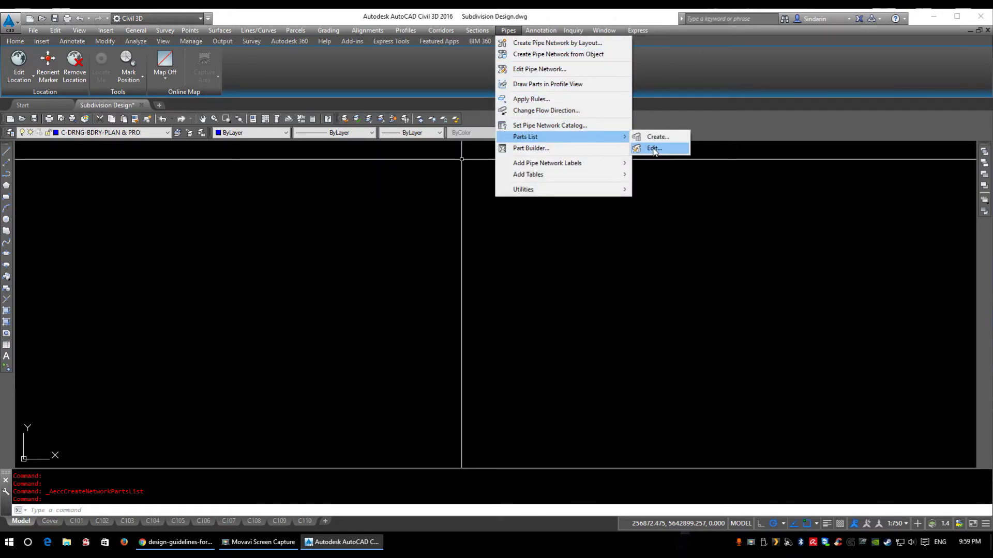
click(373, 293)
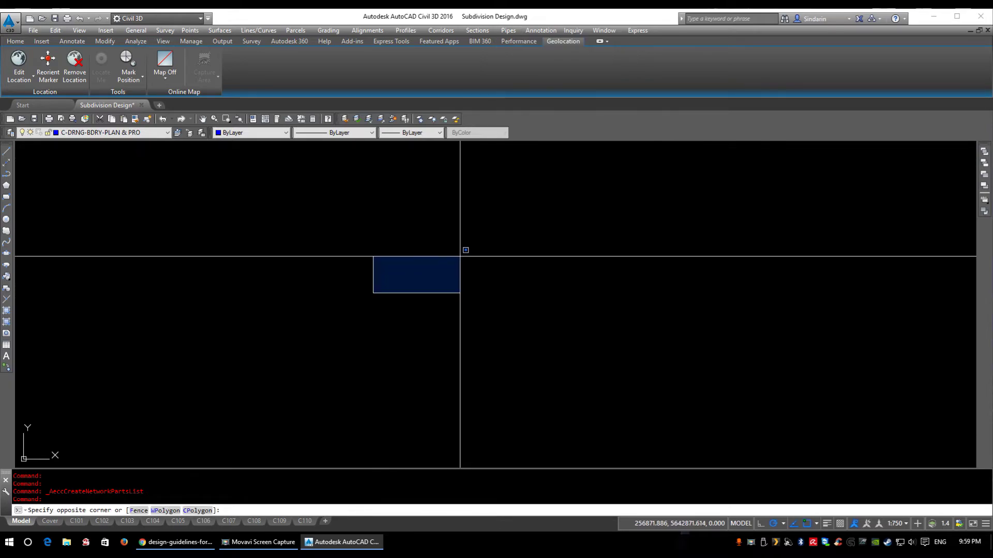
click(460, 252)
- Open Toolspace with SHOWTS and expand Pipe Network > Parts Lists to reveal Sanitary 2
text(showts)
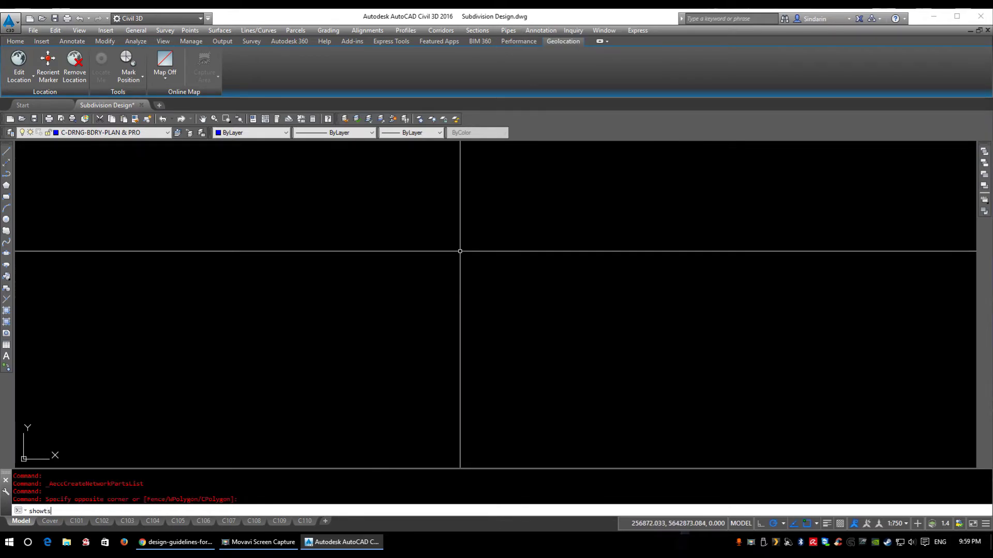
key(Return)
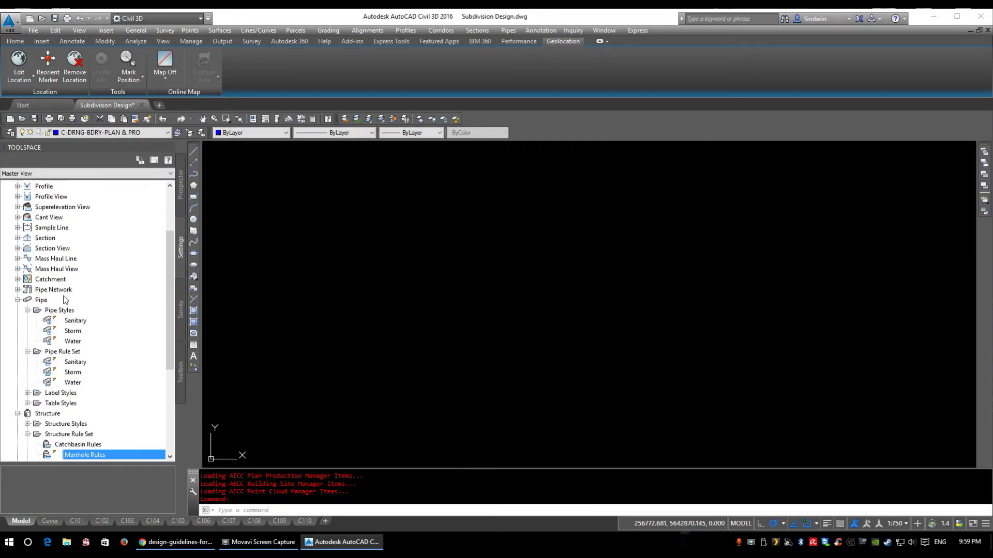
click(18, 301)
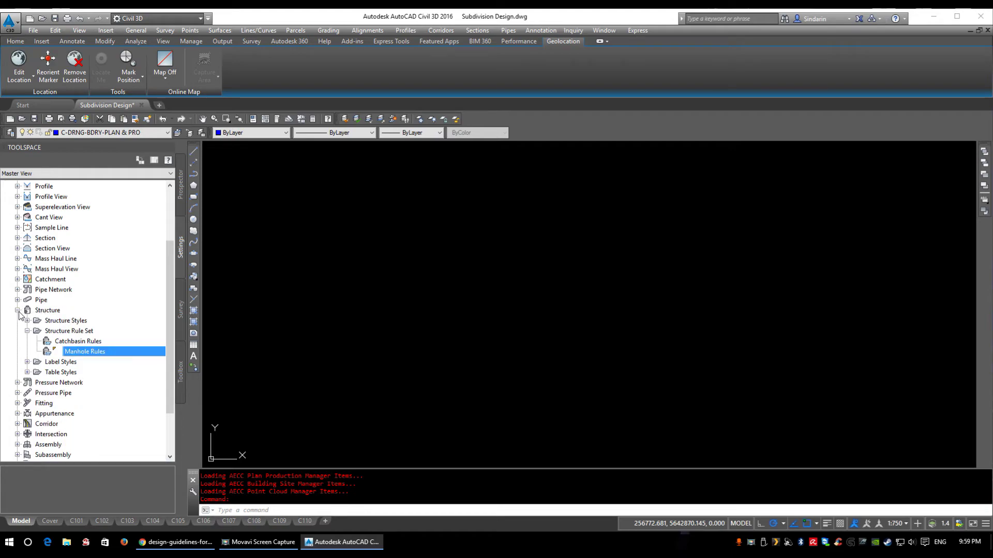
click(18, 310)
click(17, 289)
click(27, 301)
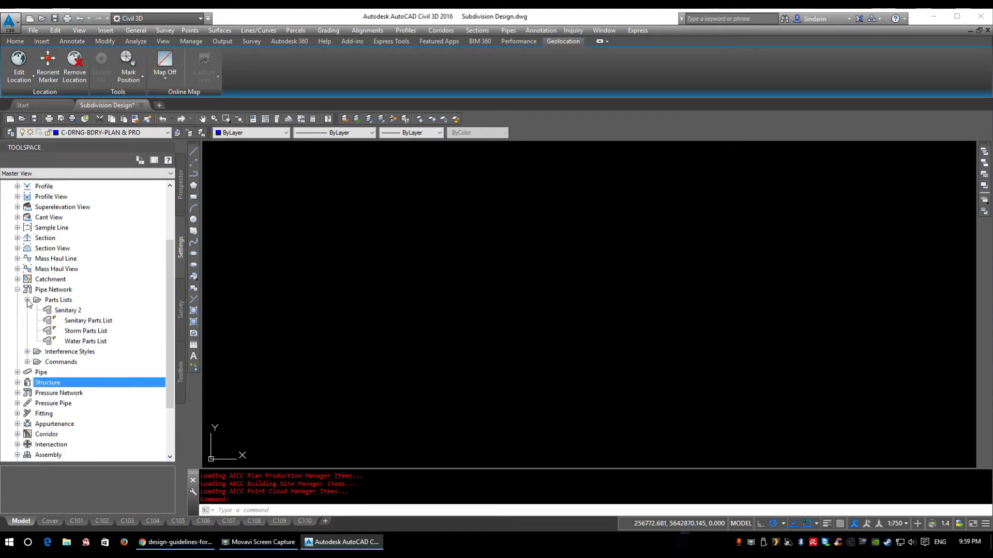
click(67, 311)
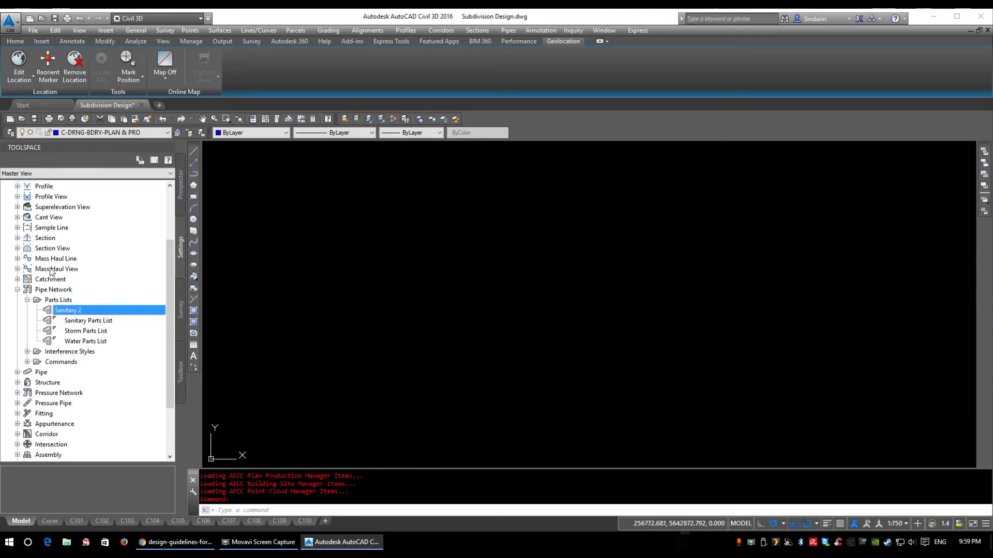
double_click(83, 331)
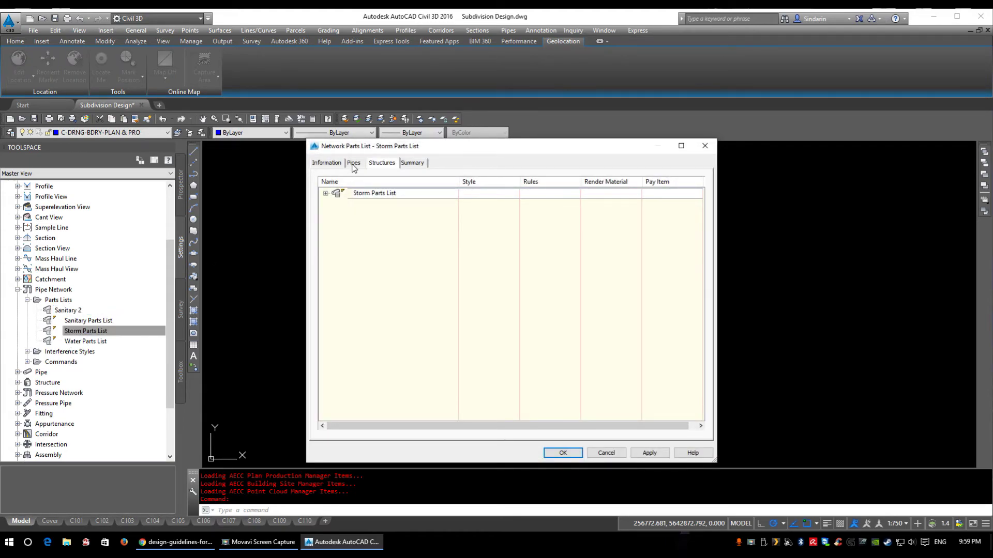
click(353, 164)
click(326, 194)
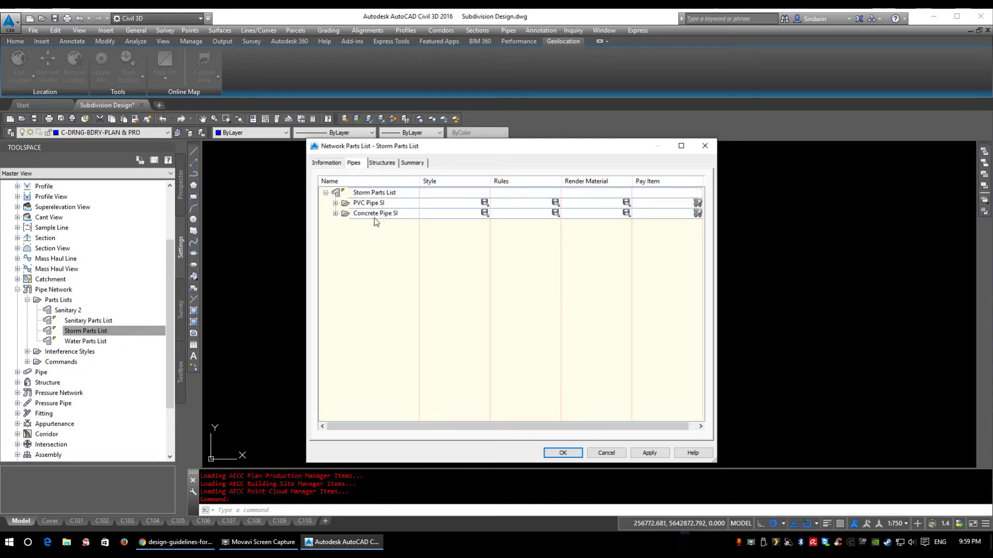
click(395, 163)
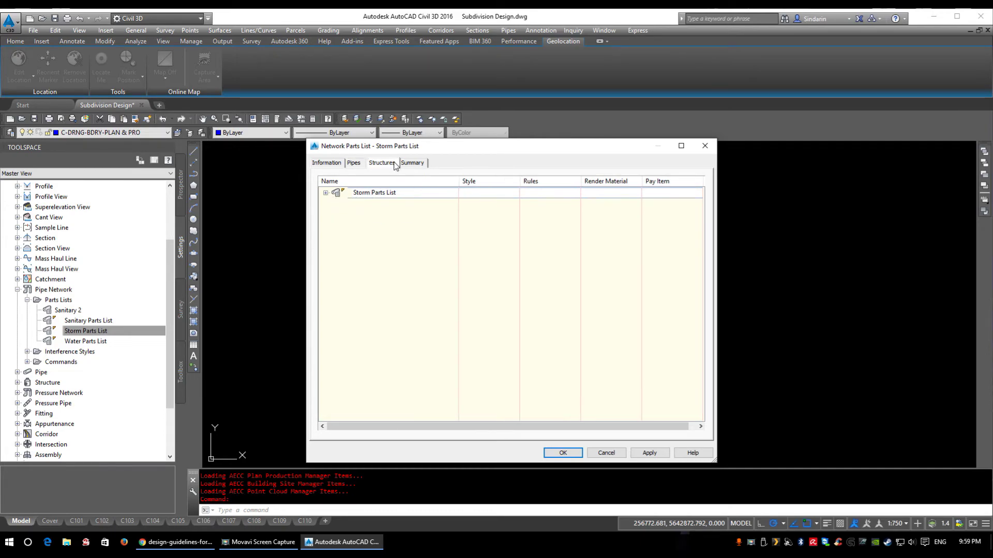
click(326, 193)
click(392, 204)
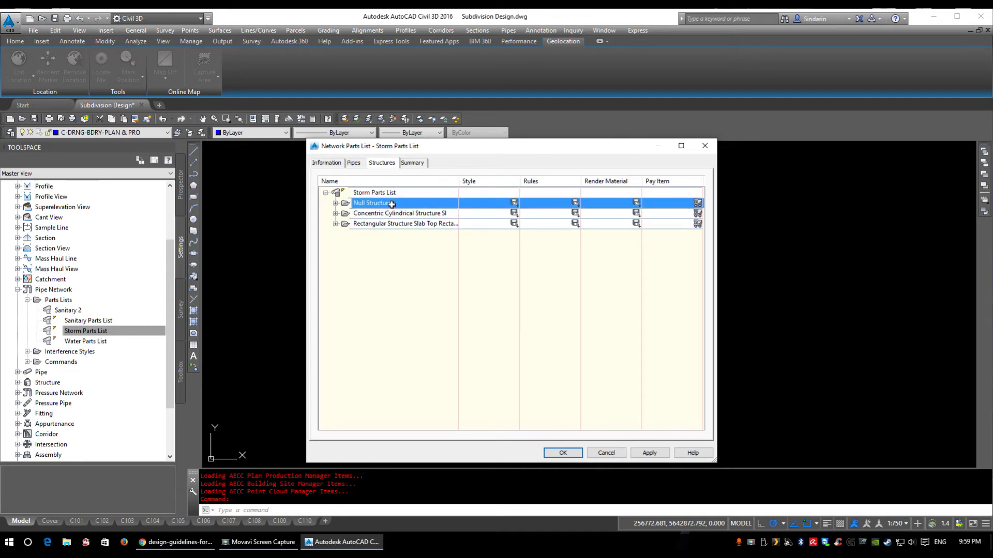
click(392, 214)
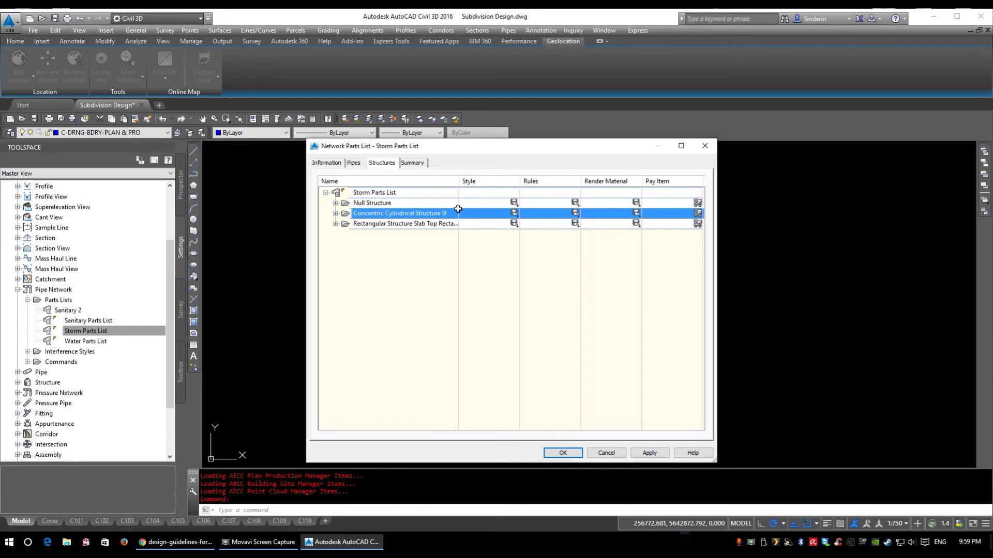
click(370, 224)
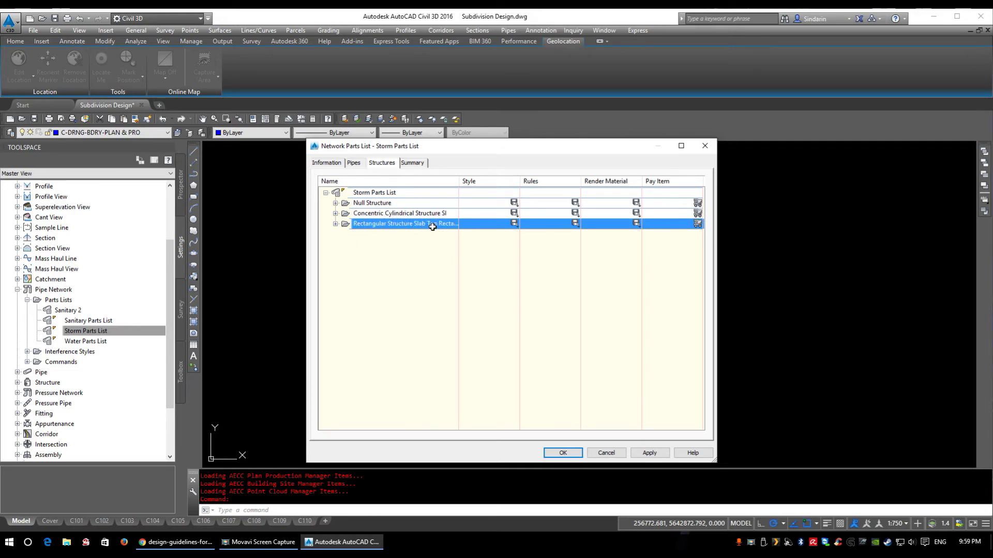
click(413, 163)
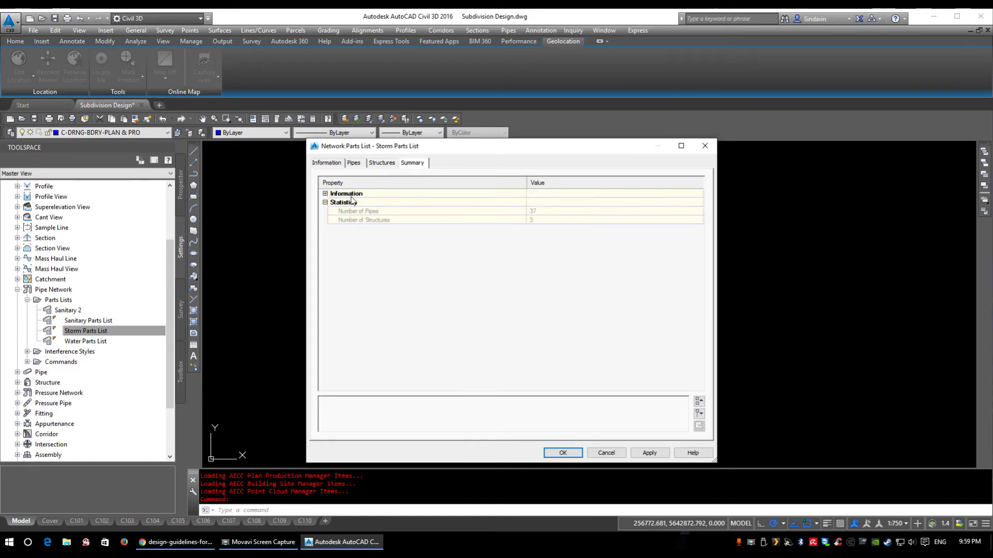
click(535, 224)
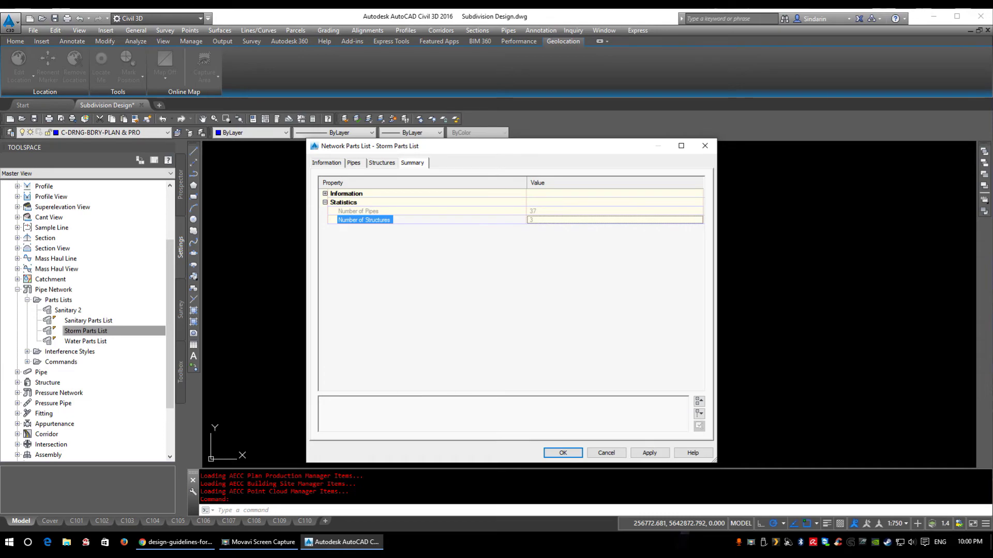
click(568, 459)
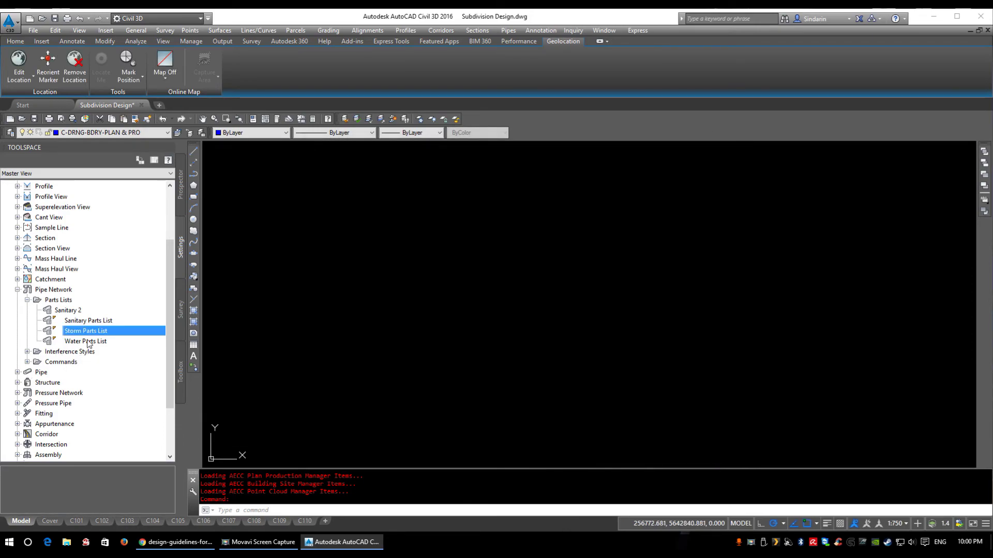
double_click(86, 341)
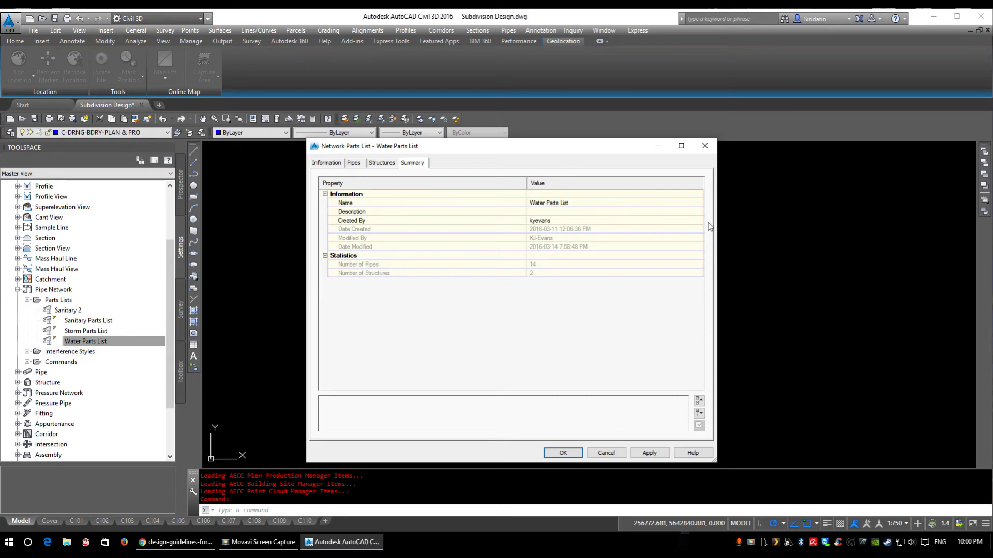
click(361, 162)
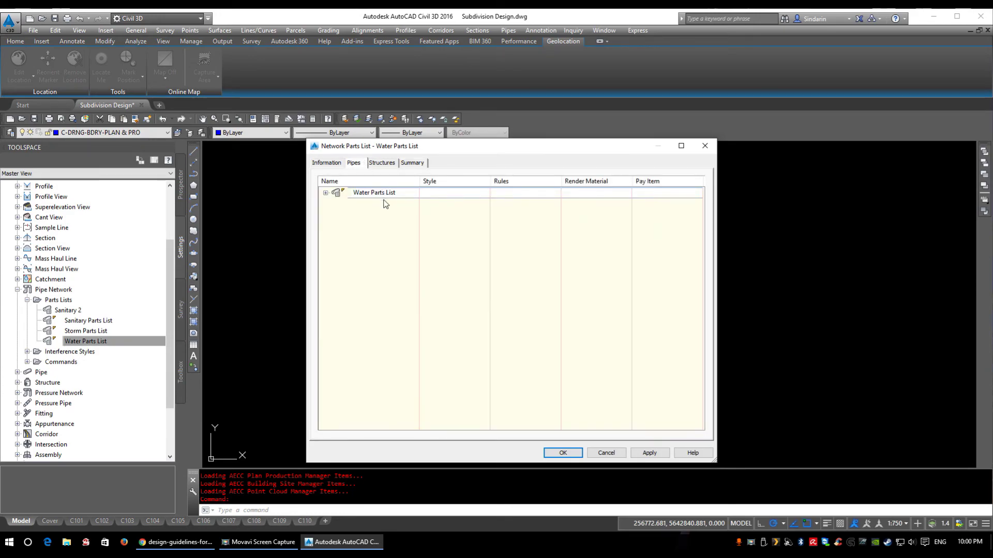
click(325, 193)
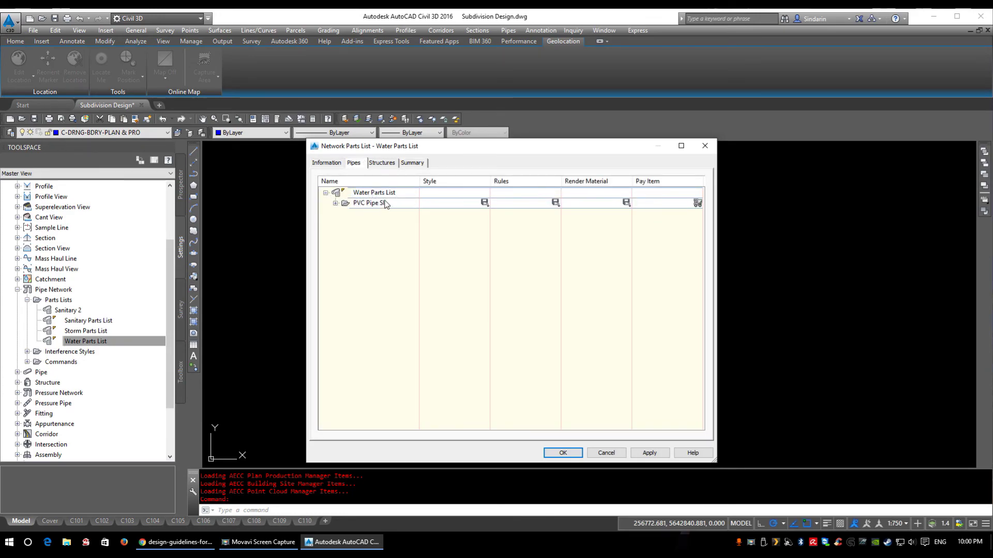
click(392, 164)
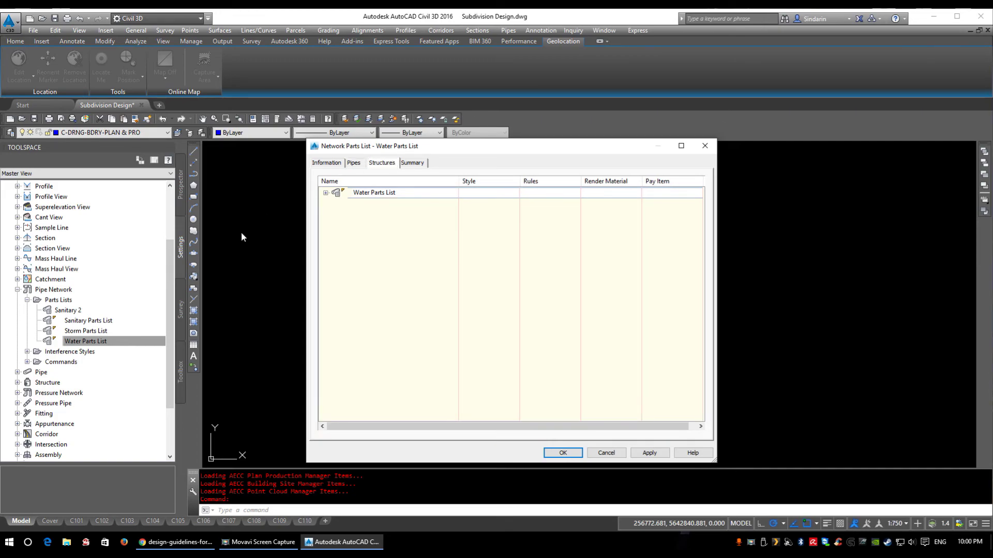
click(325, 193)
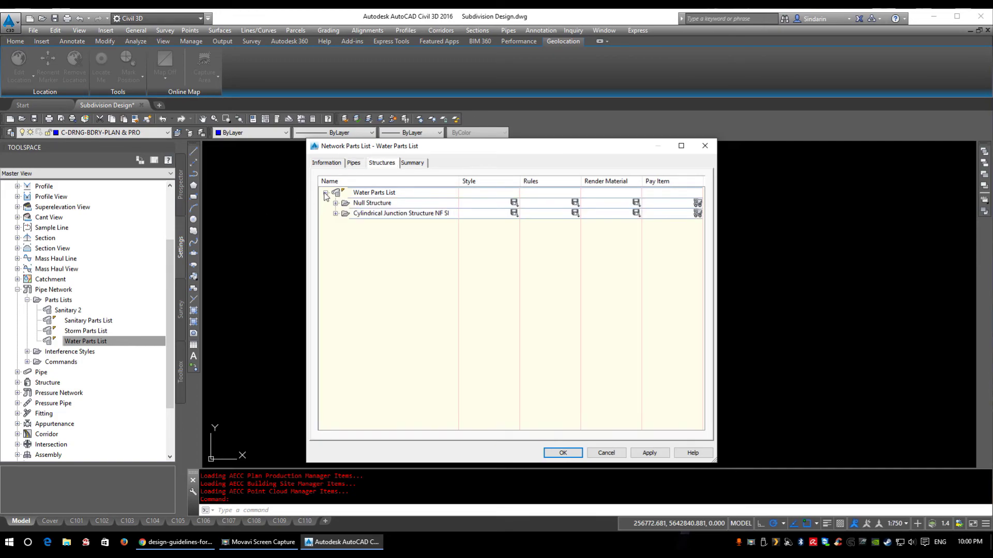
click(379, 205)
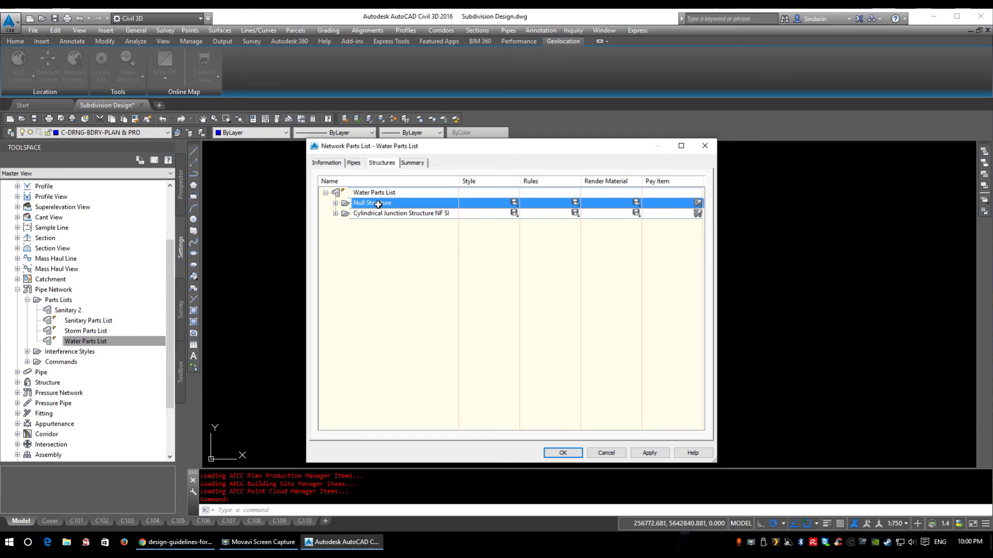
click(396, 213)
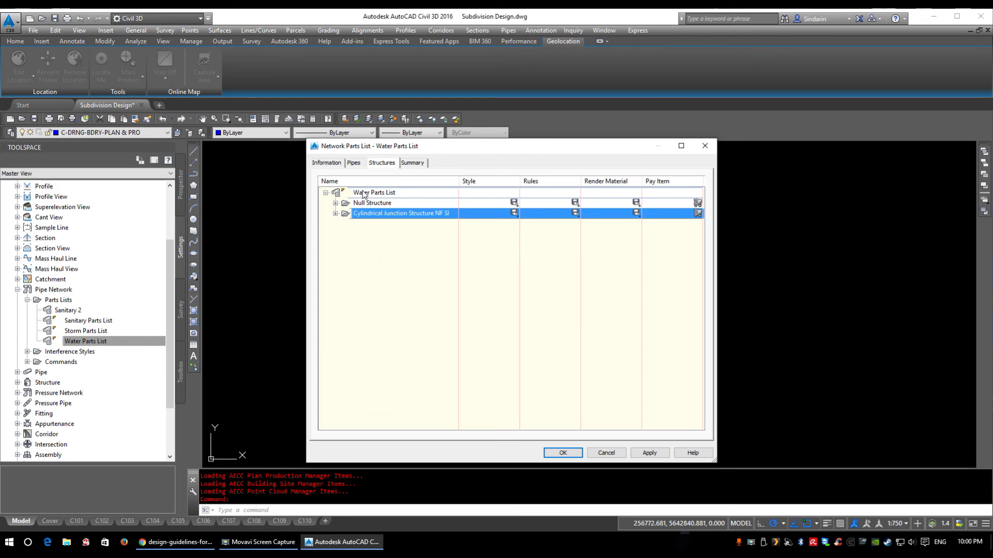
click(394, 204)
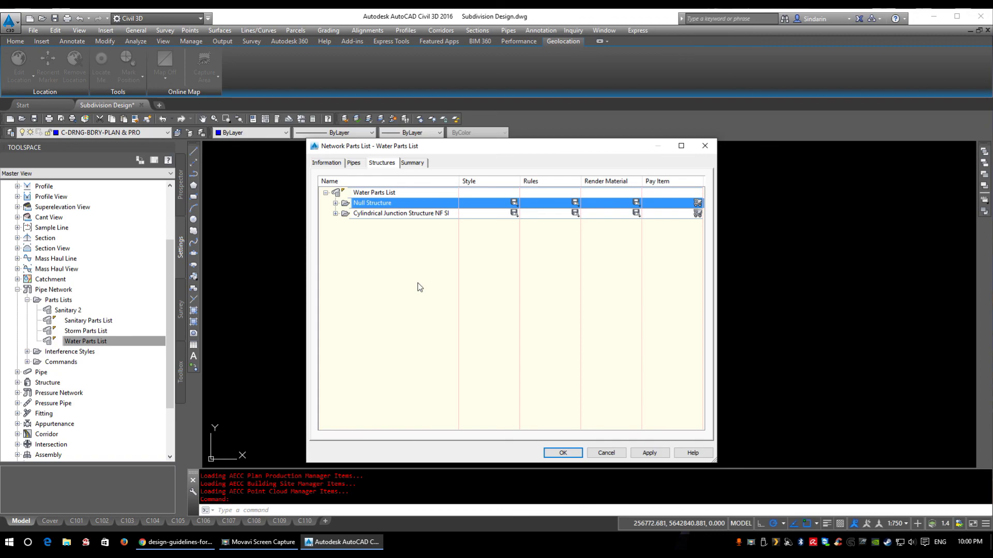
click(563, 453)
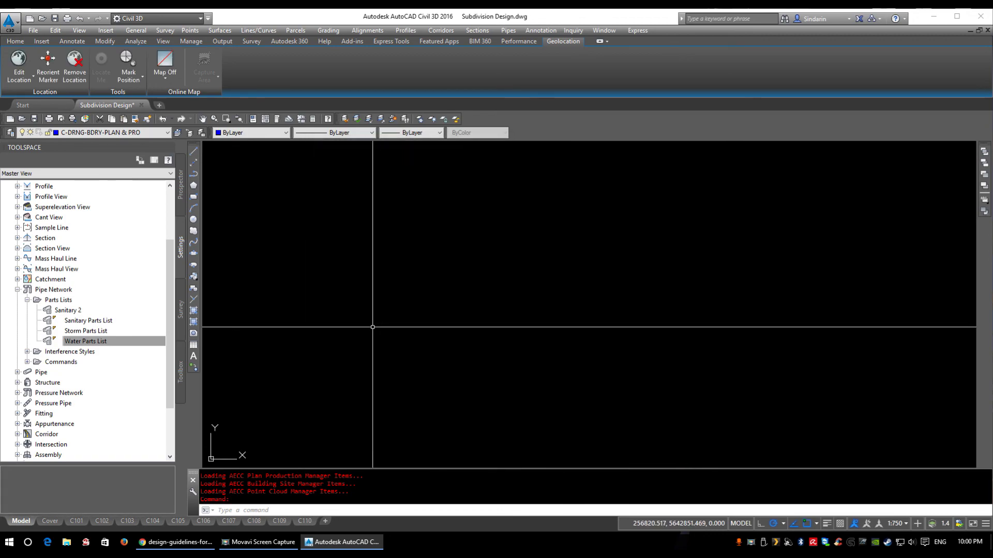